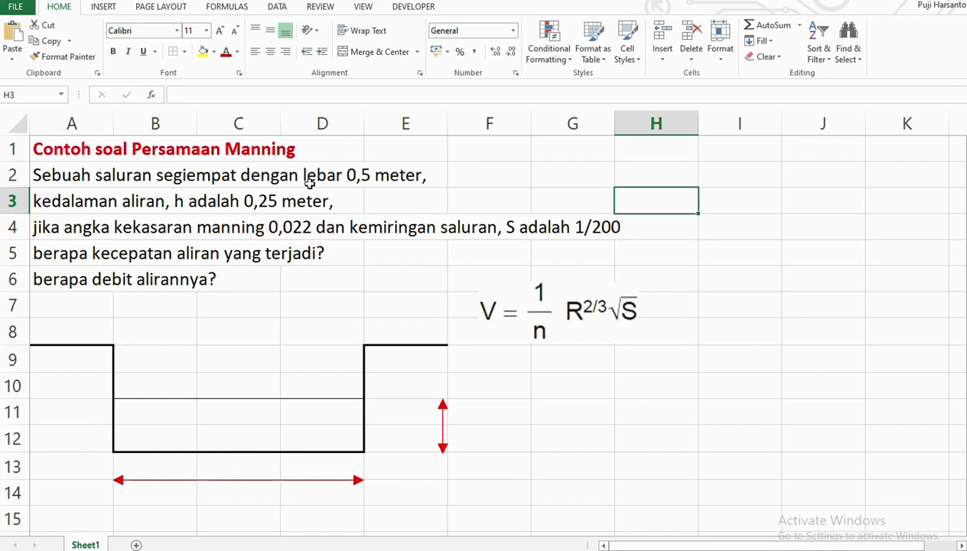
Enter the width 0.5 in C14 under the width arrow and centre it.
left_click(238, 491)
type("0")
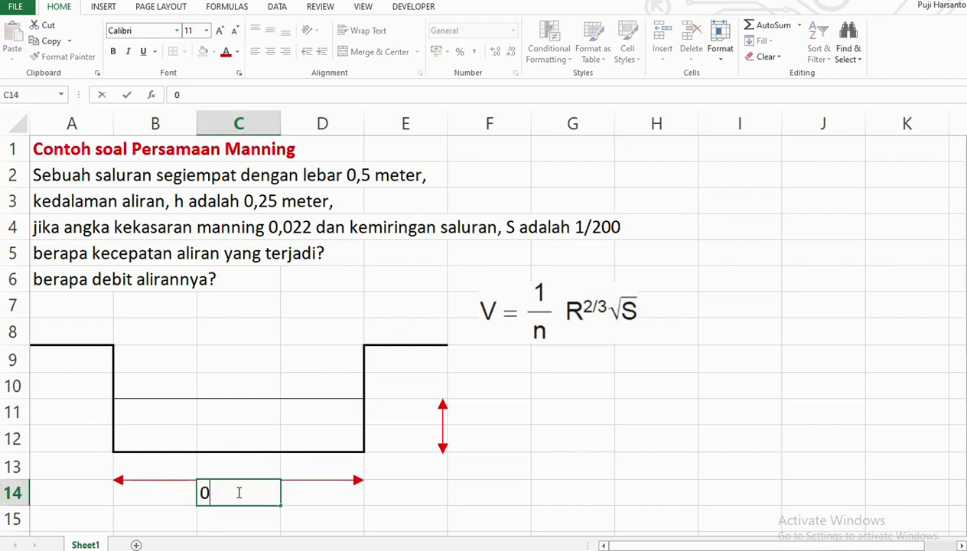
type(".5")
left_click(231, 525)
left_click(254, 496)
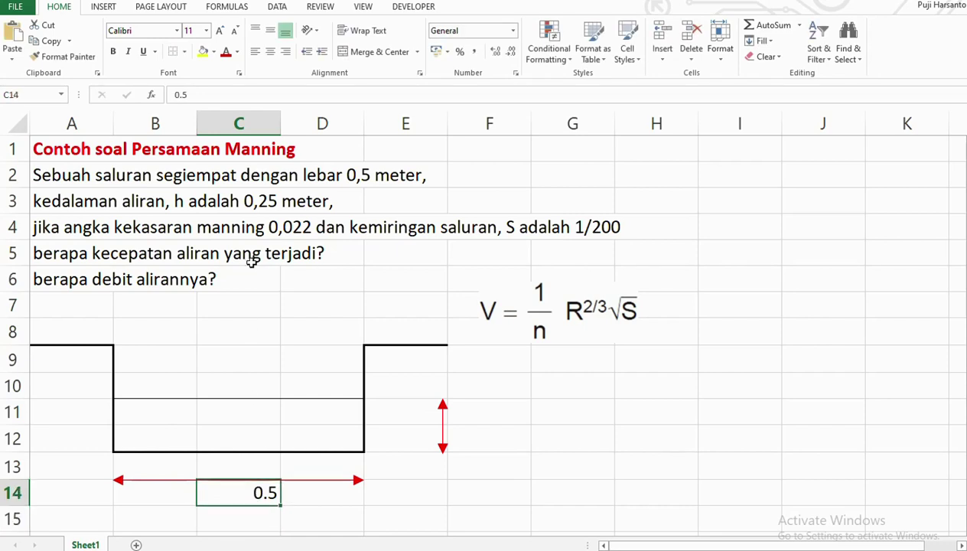
left_click(270, 51)
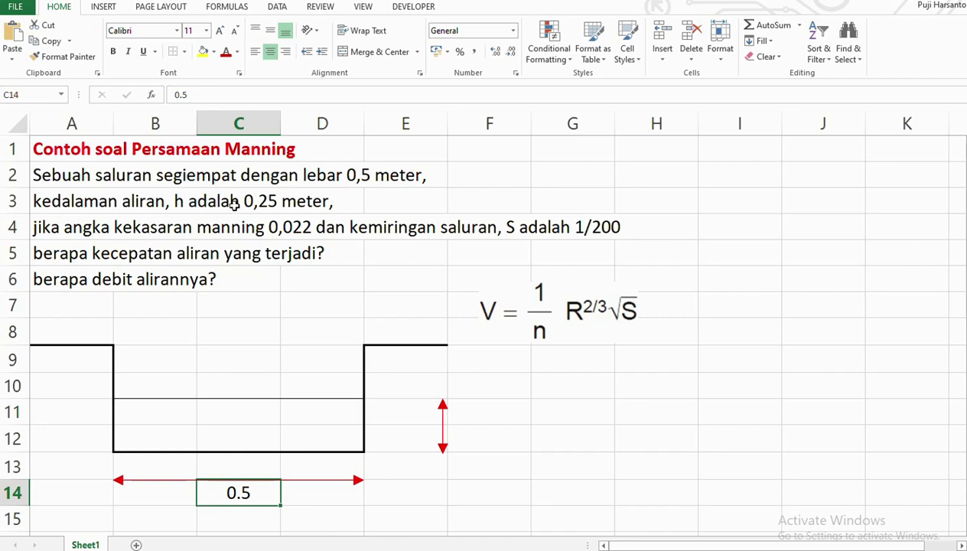
Merge F11:F12 beside the depth arrow, enter 0.25, and middle-align it.
left_click(466, 422)
left_click_drag(467, 422, 467, 438)
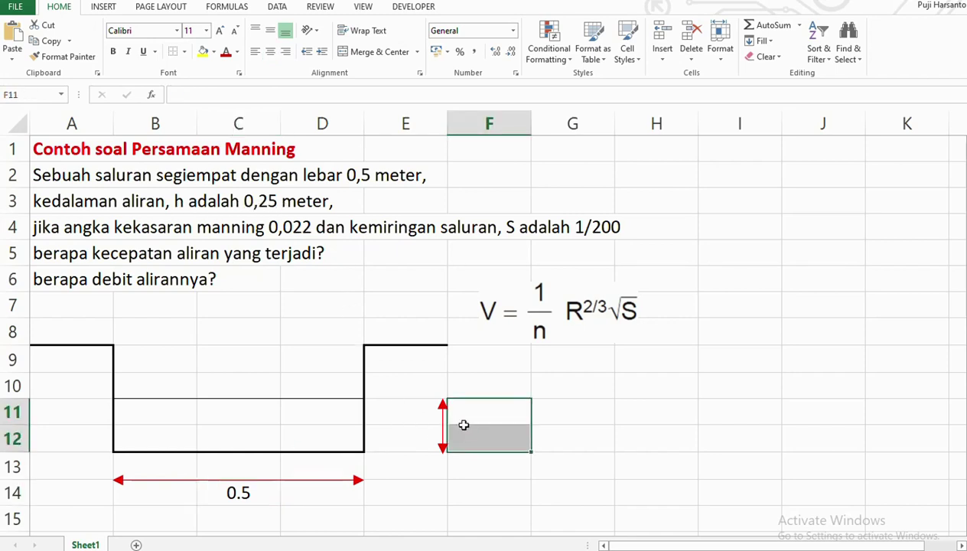
left_click(348, 52)
type("0.25")
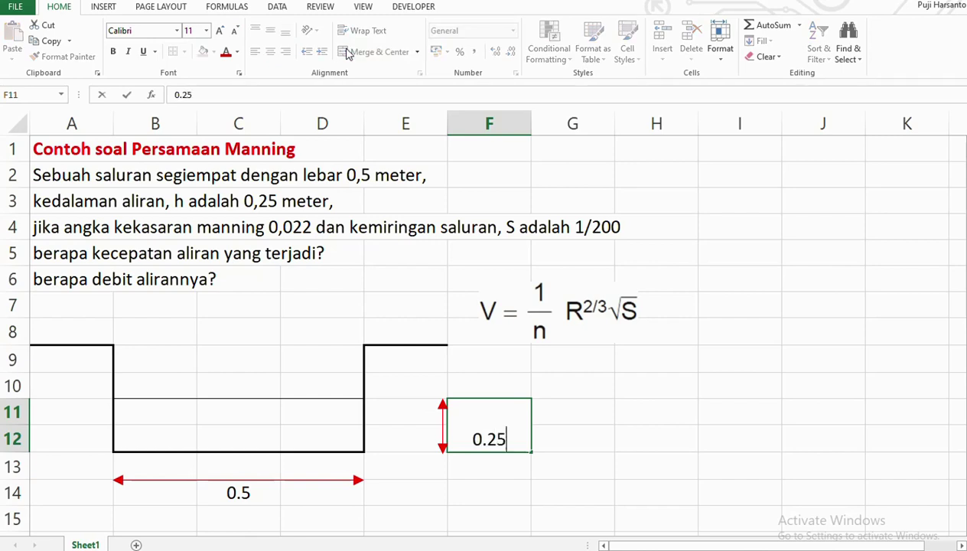
left_click(497, 472)
left_click(489, 425)
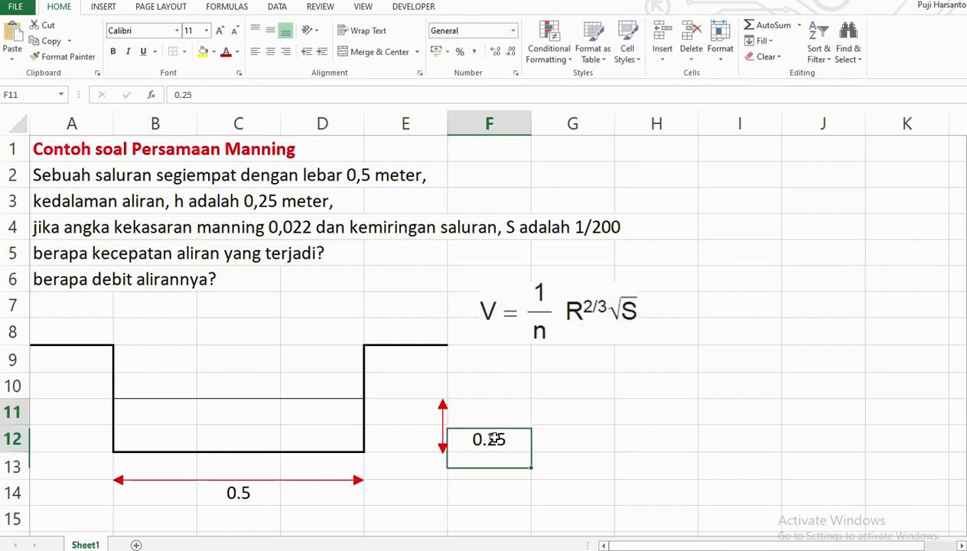
left_click(270, 31)
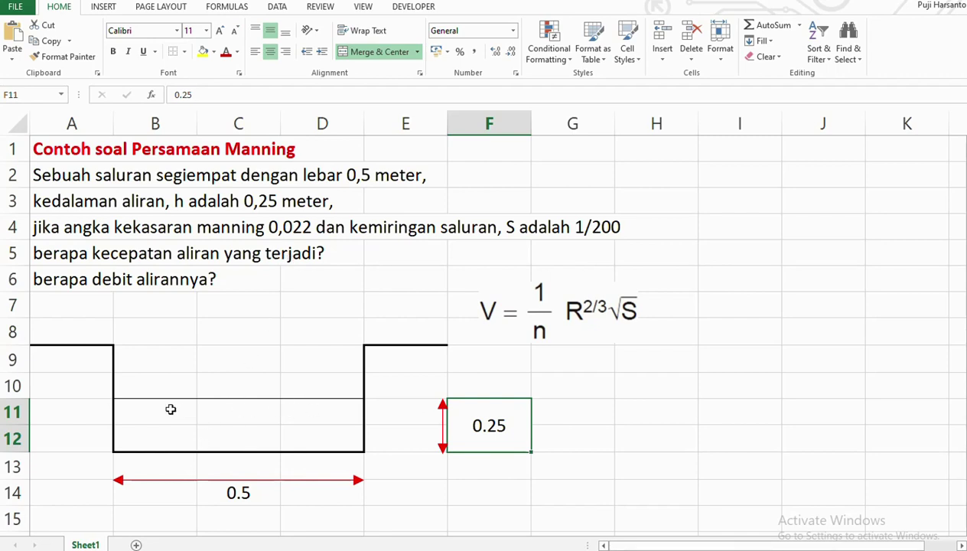
Fill the water area B11:D12 of the channel drawing with blue.
left_click_drag(171, 409, 330, 427)
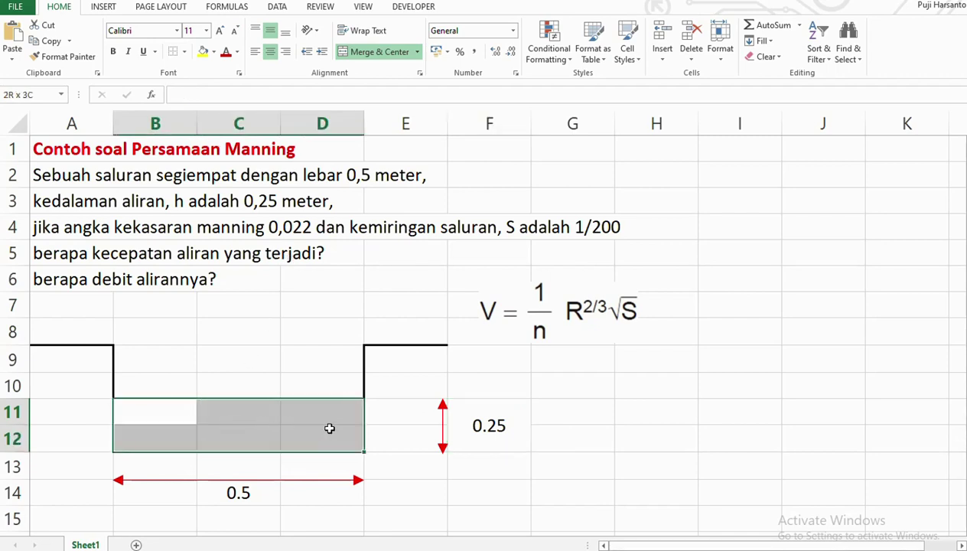
left_click(215, 52)
left_click(264, 158)
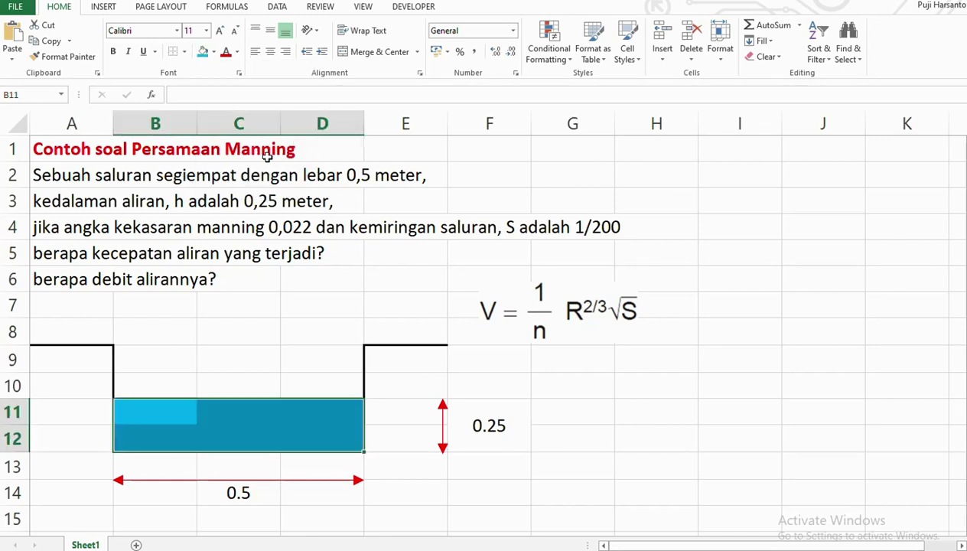
left_click(414, 465)
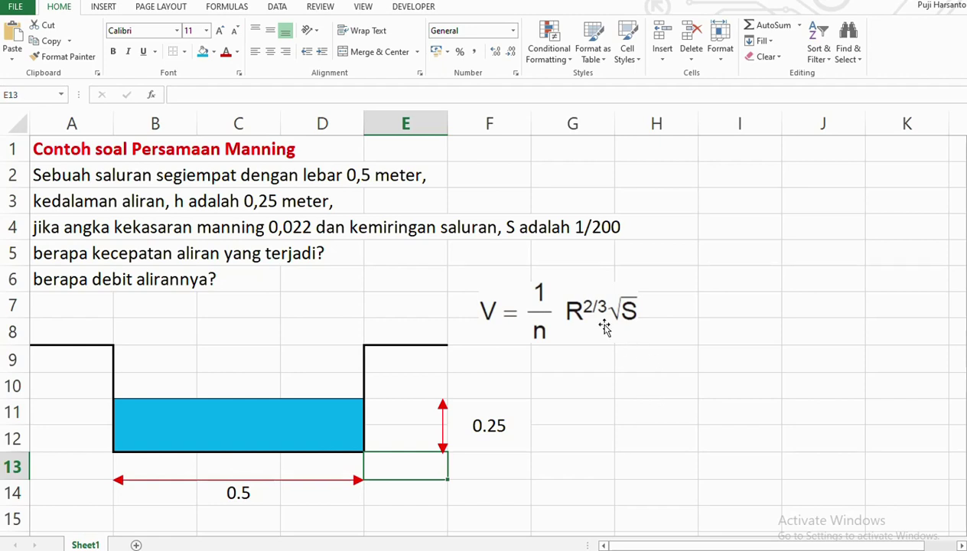
Drag the Manning formula image up slightly so it sits beside rows 5–7.
left_click(547, 315)
left_click_drag(548, 315, 546, 291)
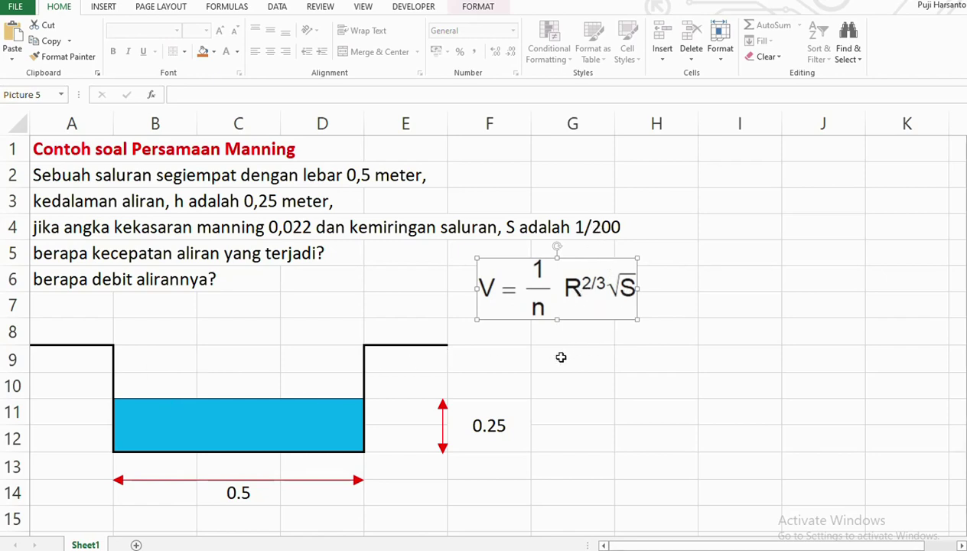
left_click(589, 359)
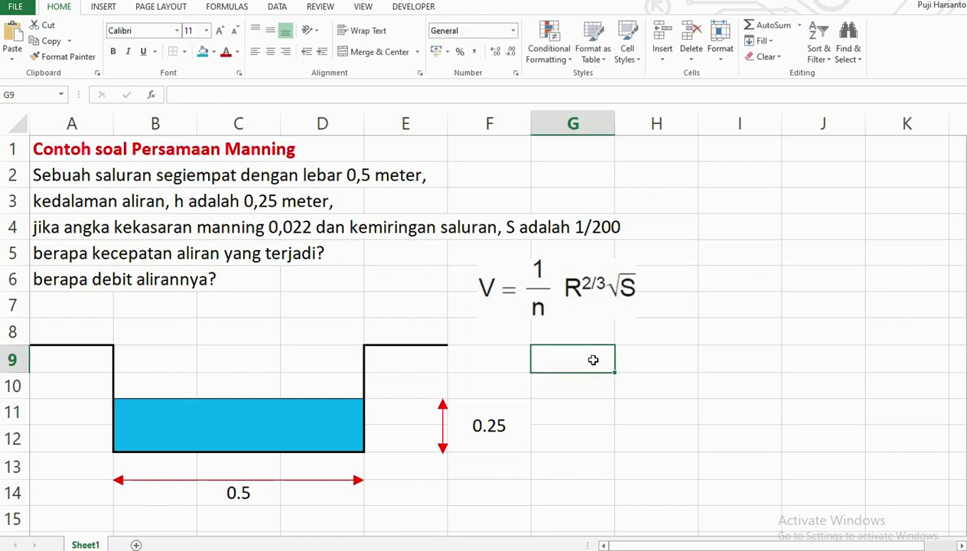
Enter 'R = A/P' in G9 and 'A = 0.5 * 0.25 (m2)' in G10.
type("R ")
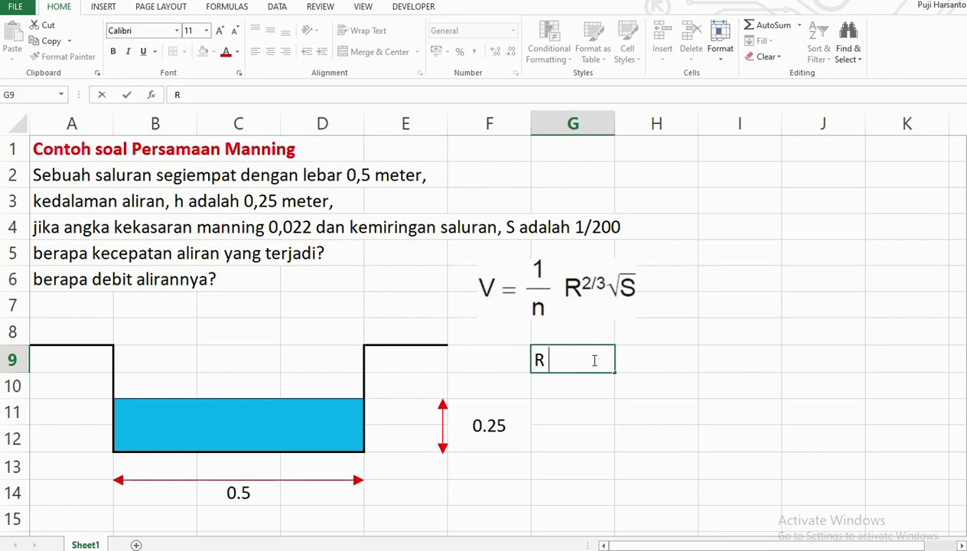
type("= A/")
type("P")
key("Return")
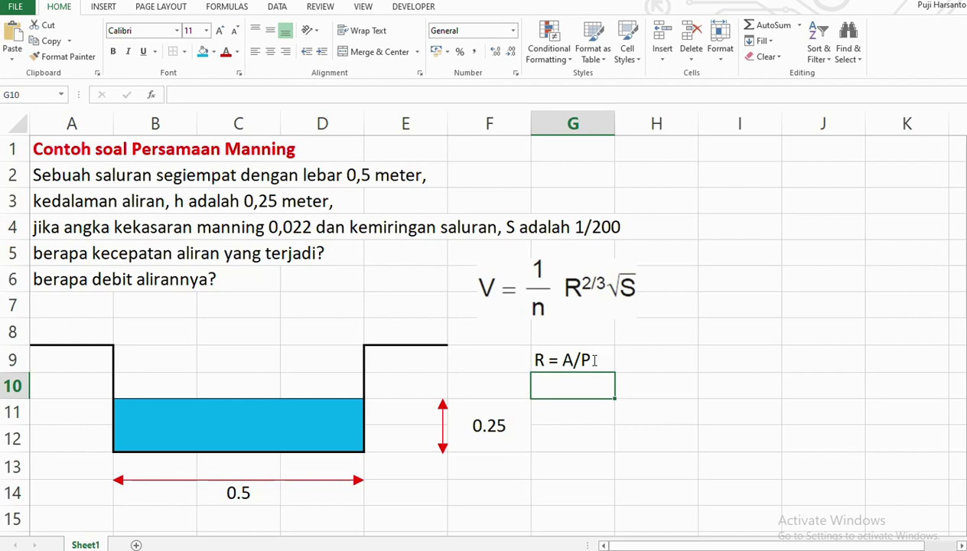
type("A ")
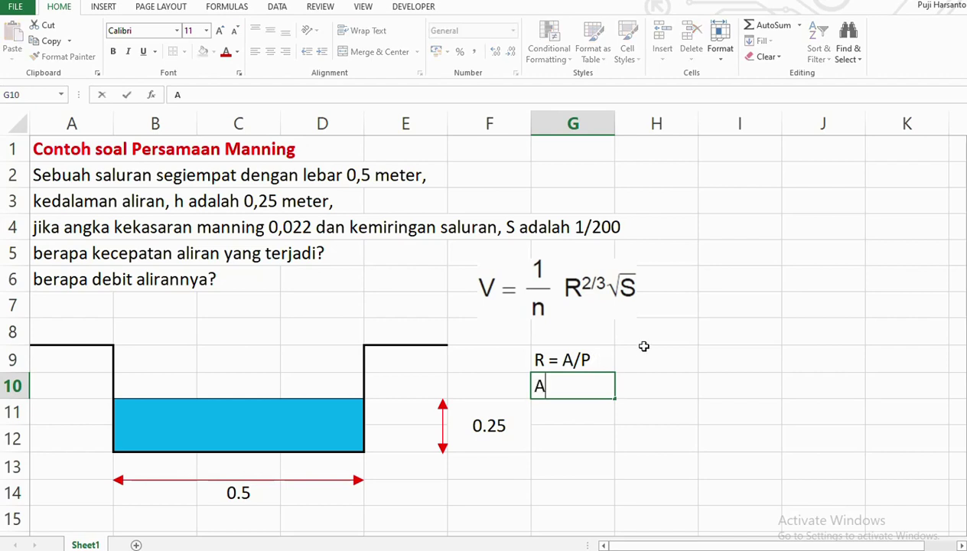
type("=")
type("0.5 * ")
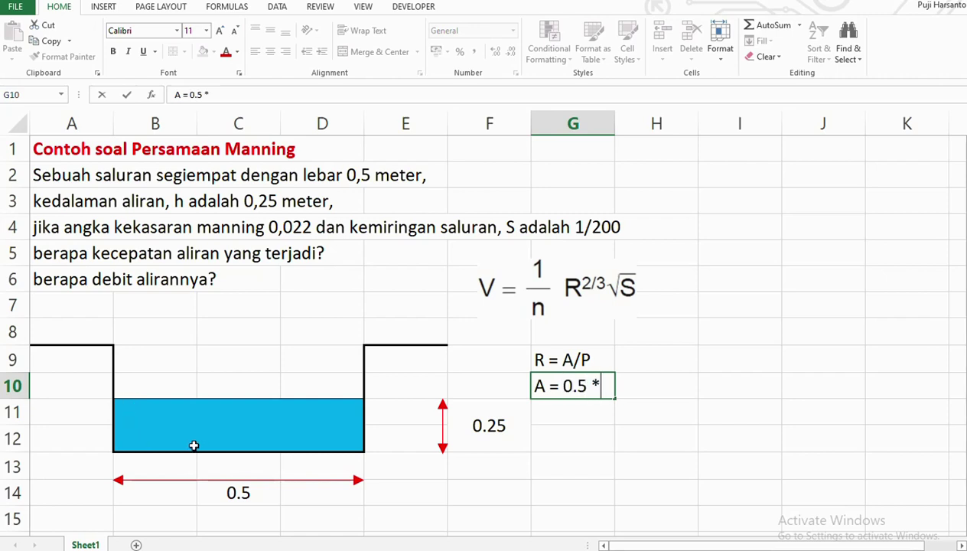
type("0")
type(".25")
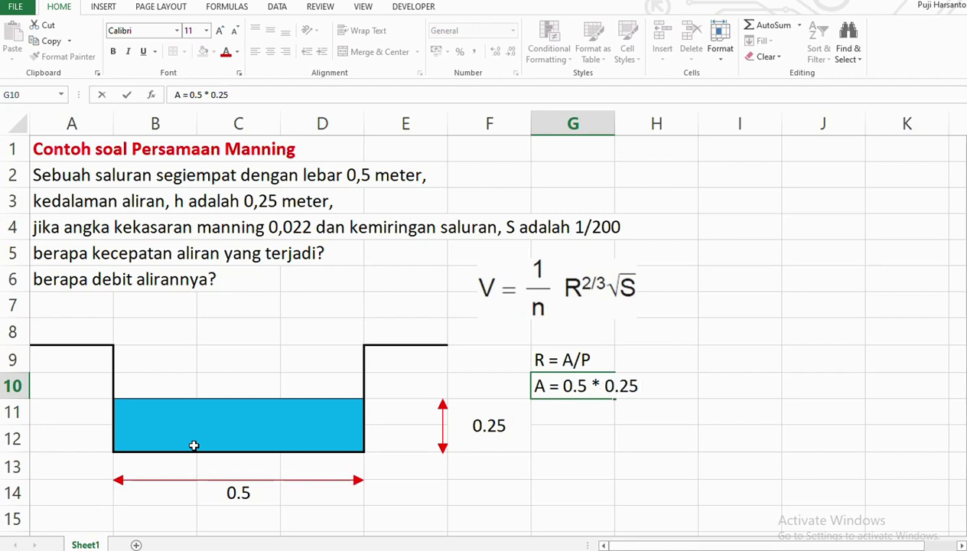
type(" (m2")
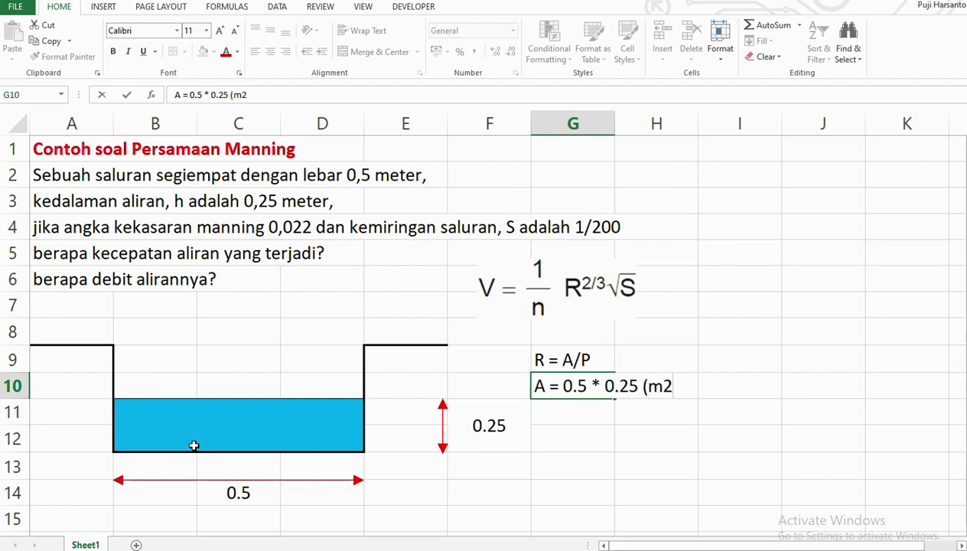
type(")")
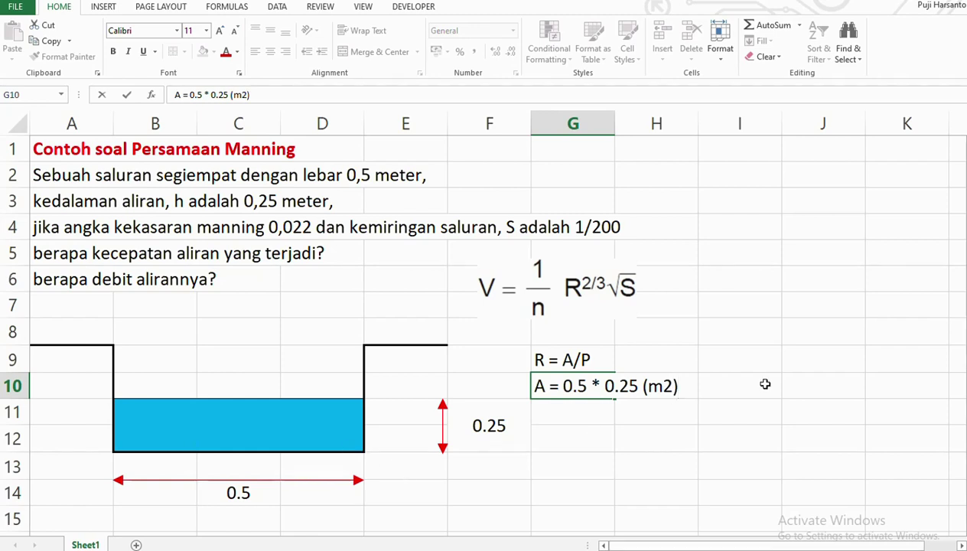
left_click(755, 380)
left_click(583, 413)
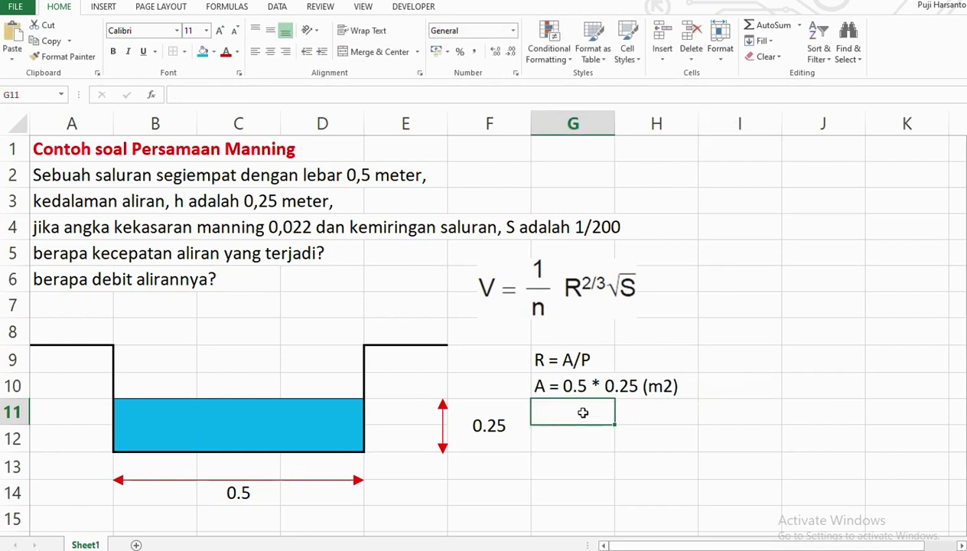
Fill row 11 with the label 'A =', the formula =0.25*0.5 giving 0.125, and the unit m2.
type("A =")
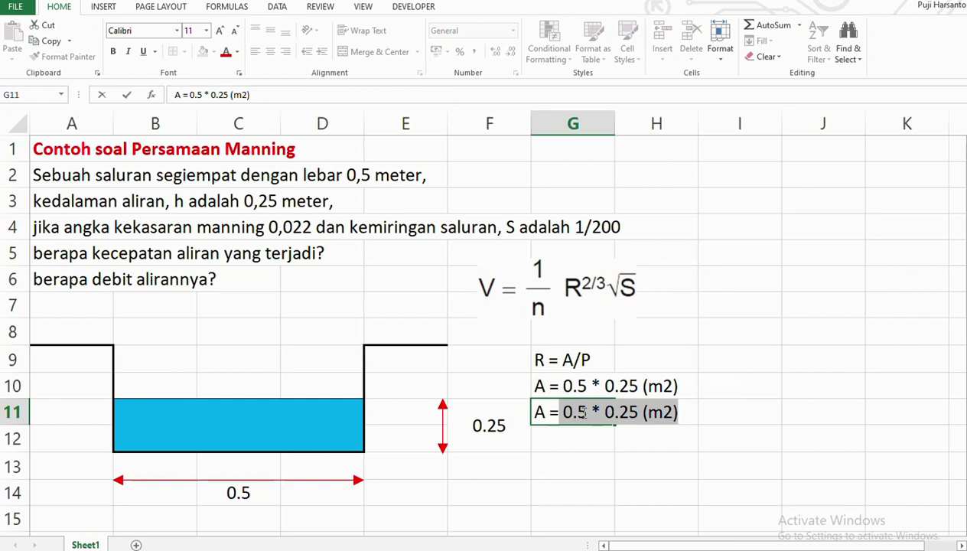
key("BackSpace")
key("Return")
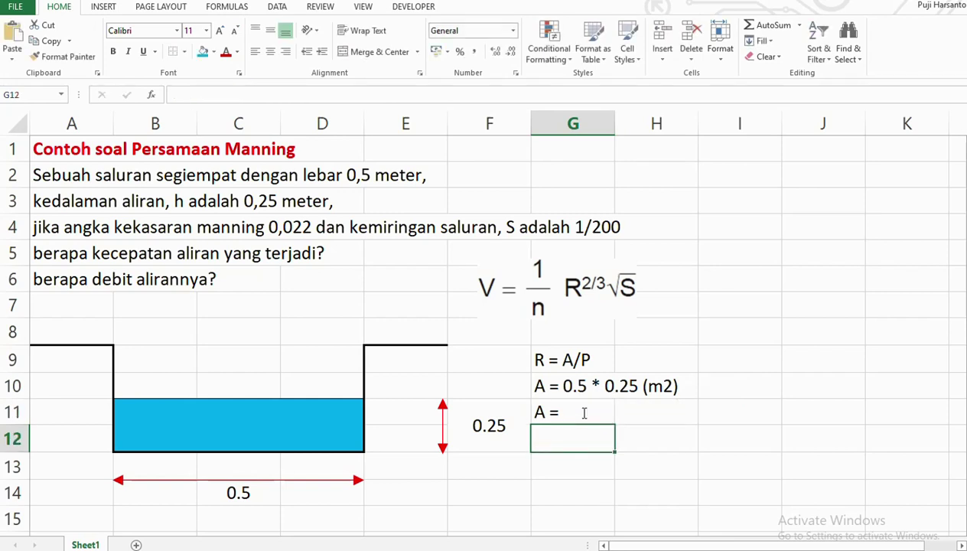
key("Up")
key("Right")
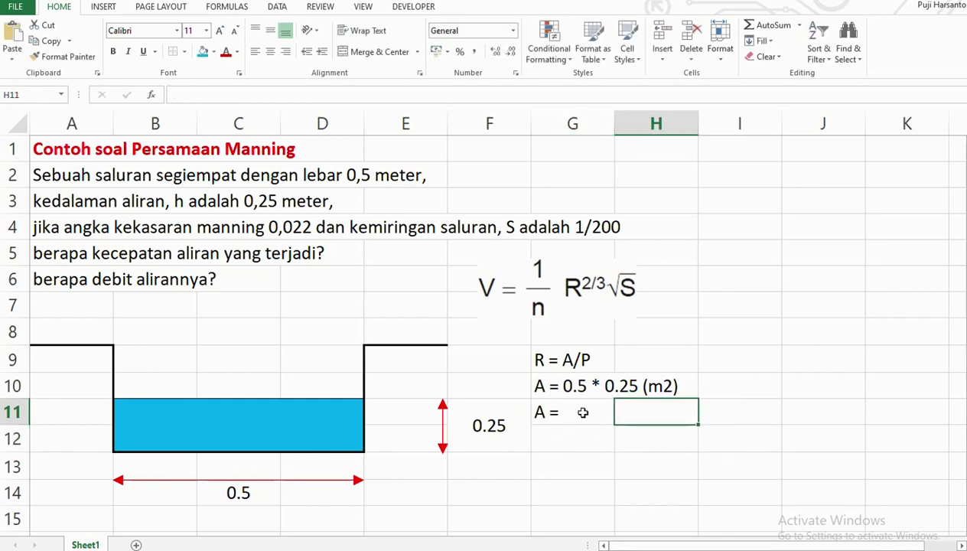
type("=0.25")
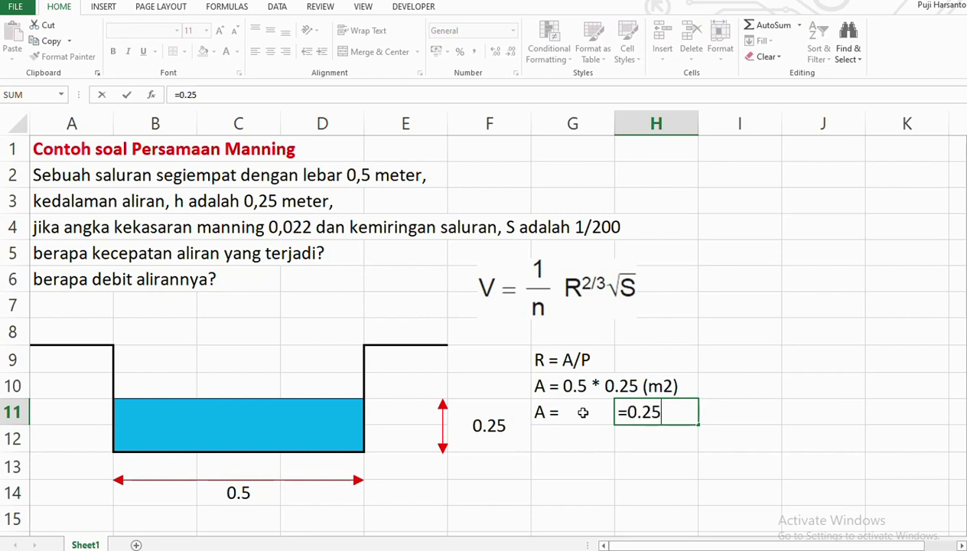
type("*")
type("0.5")
key("Return")
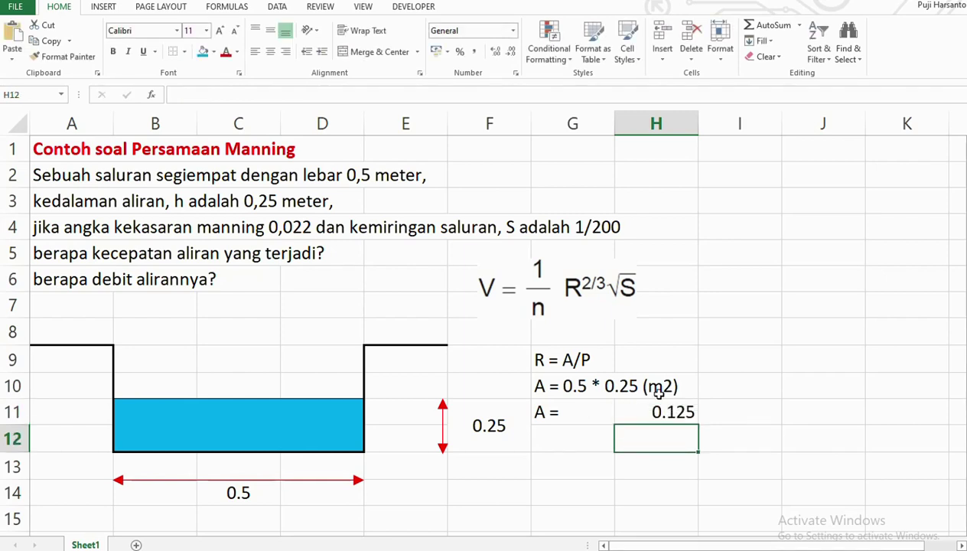
left_click(729, 413)
type("m2")
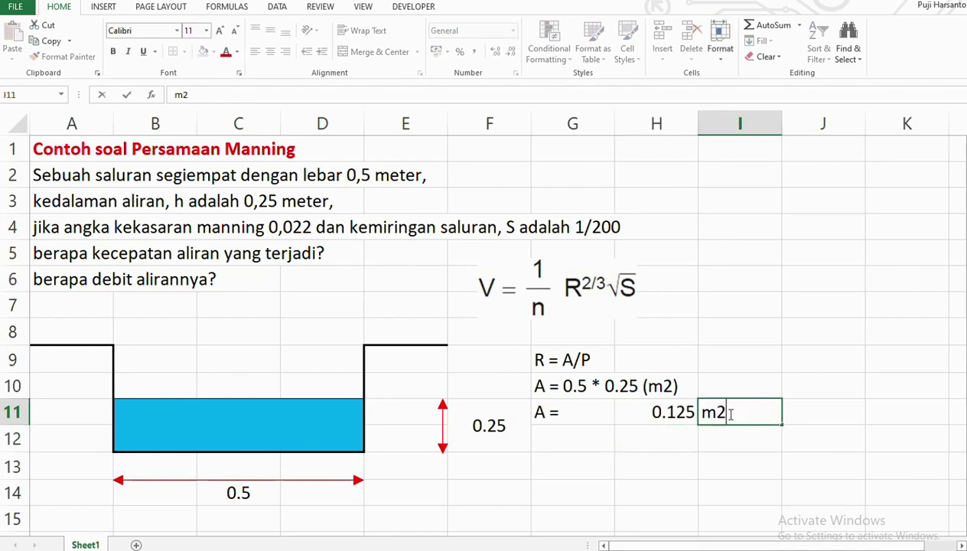
key("Return")
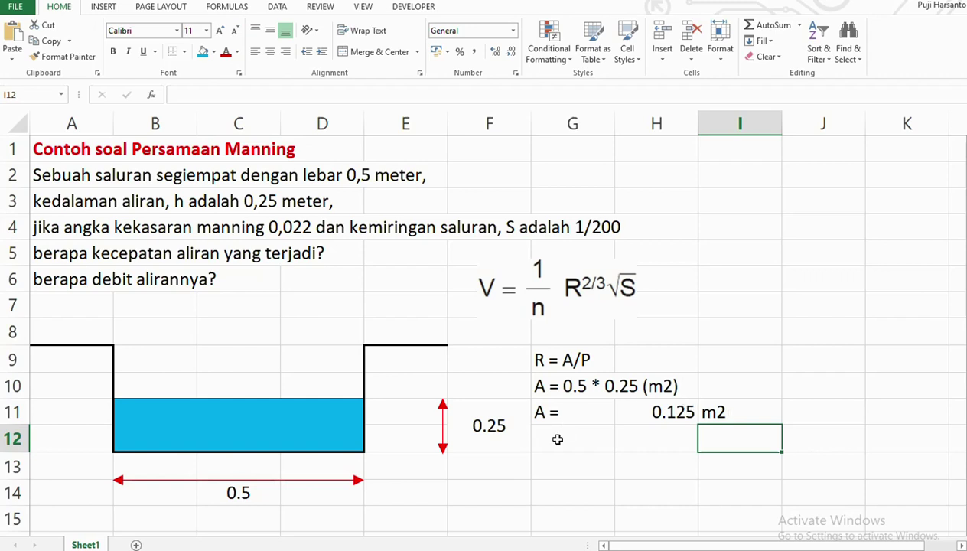
left_click(556, 443)
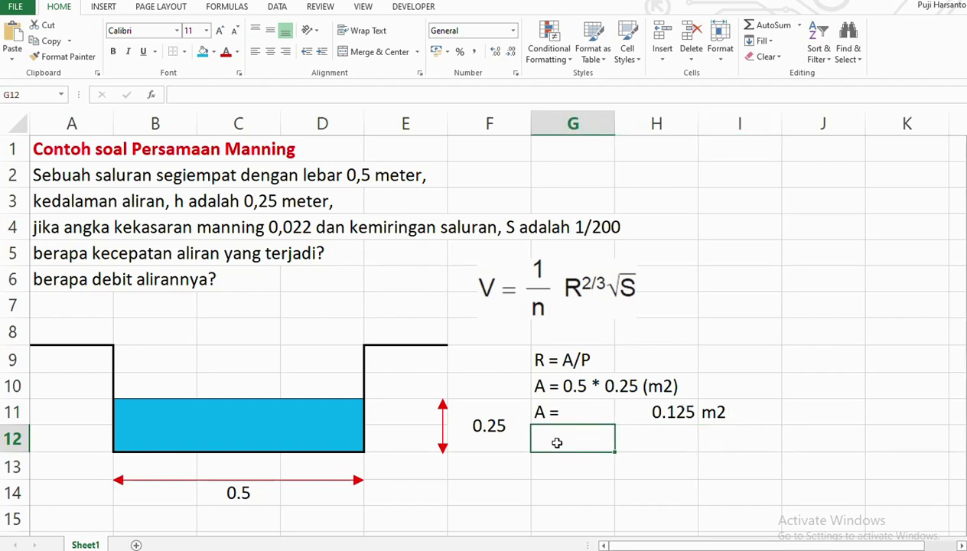
Enter the line 'P = 0.25 + 0.5 + 0.25' in G12.
type("P =")
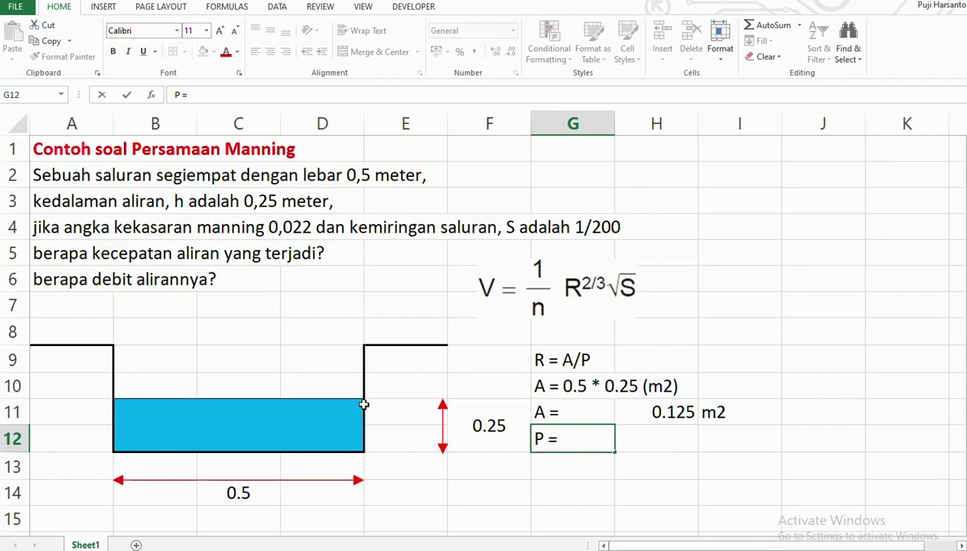
type("0.2")
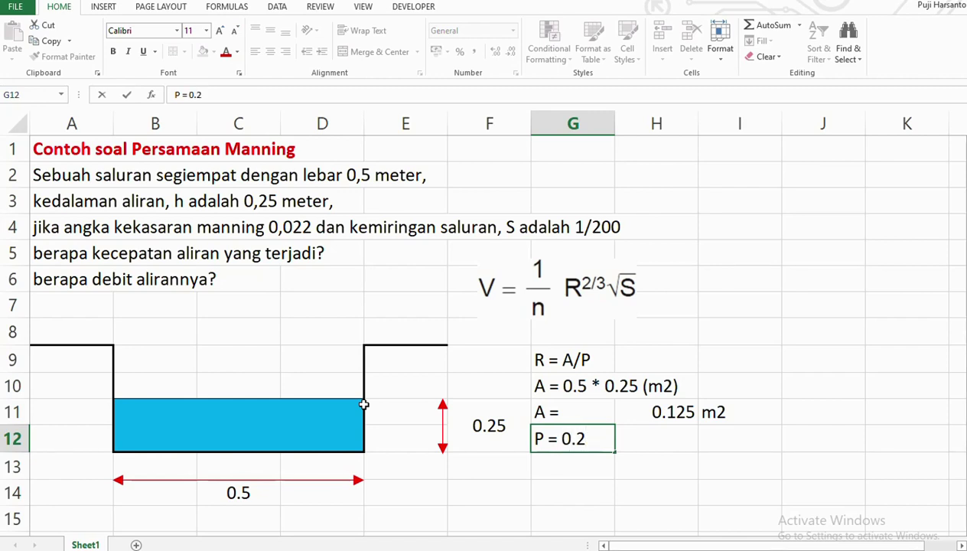
type("5 +")
type(" 0.5 + ")
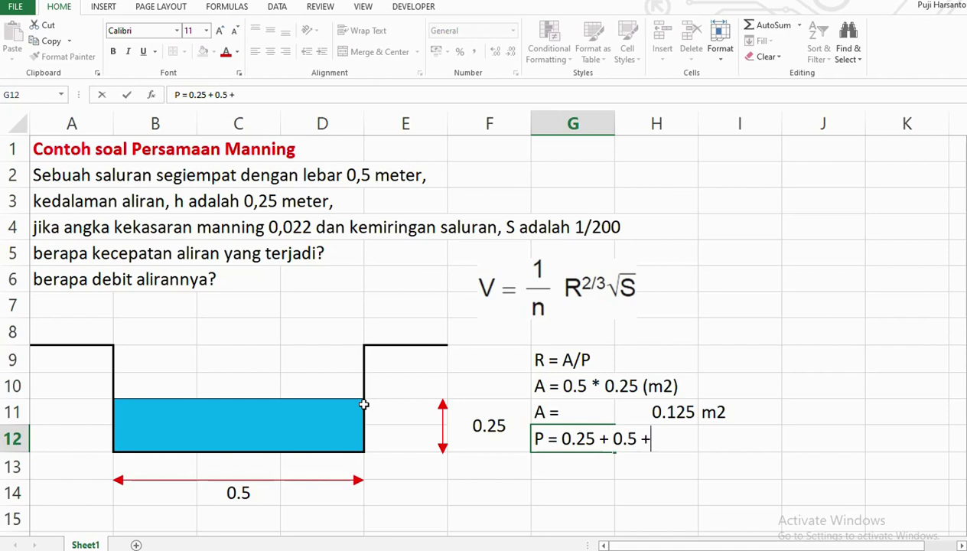
type("0.25")
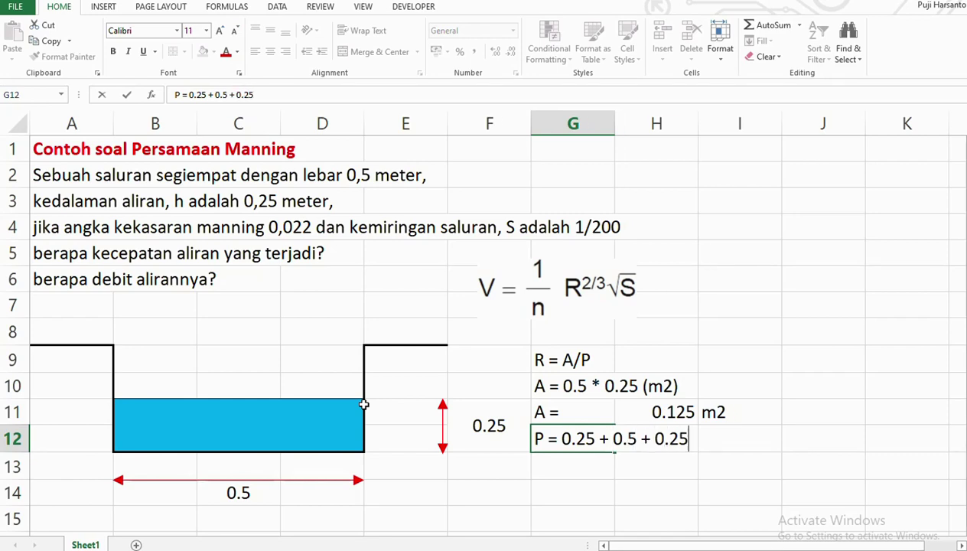
key("Return")
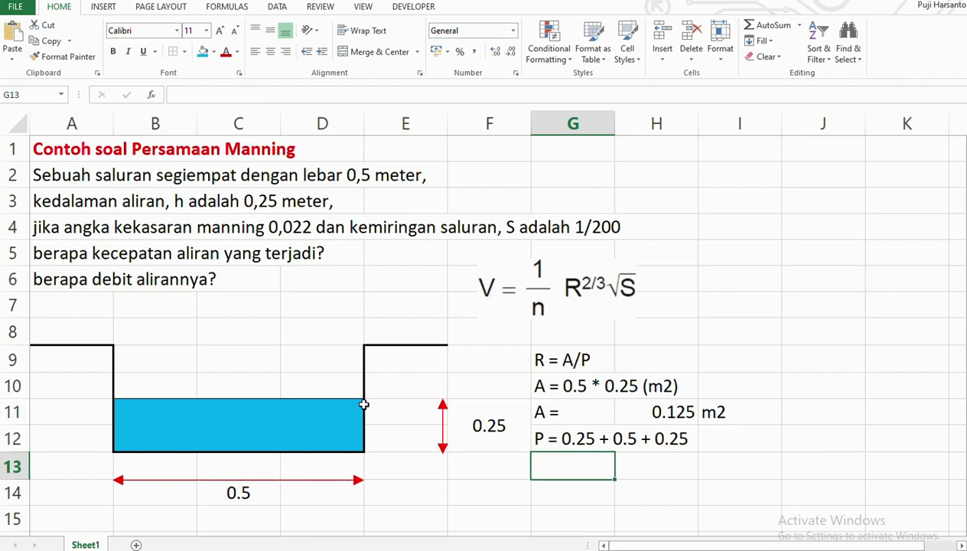
Label G13 'P =' and enter =0.25+0.5+0.25 in H13, giving 1.
type("P =")
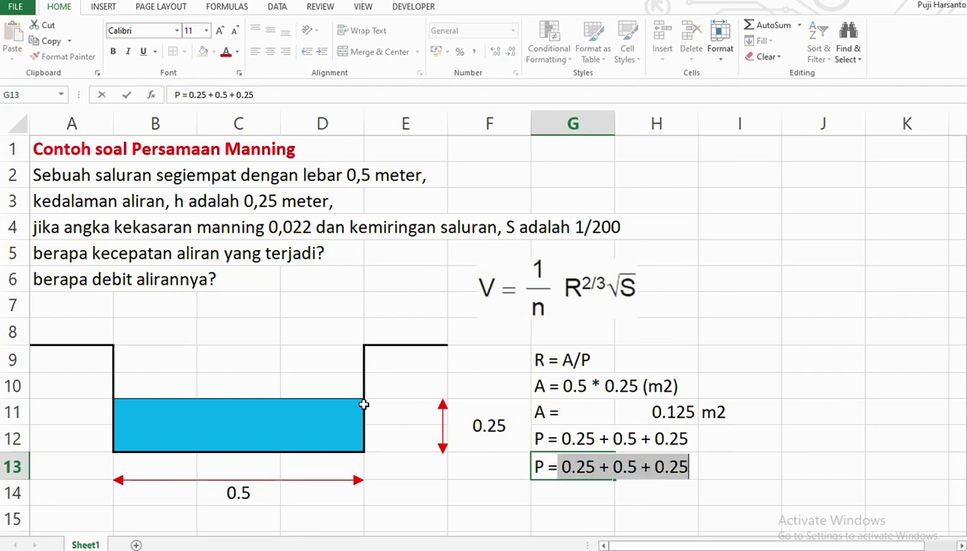
key("Delete")
key("Return")
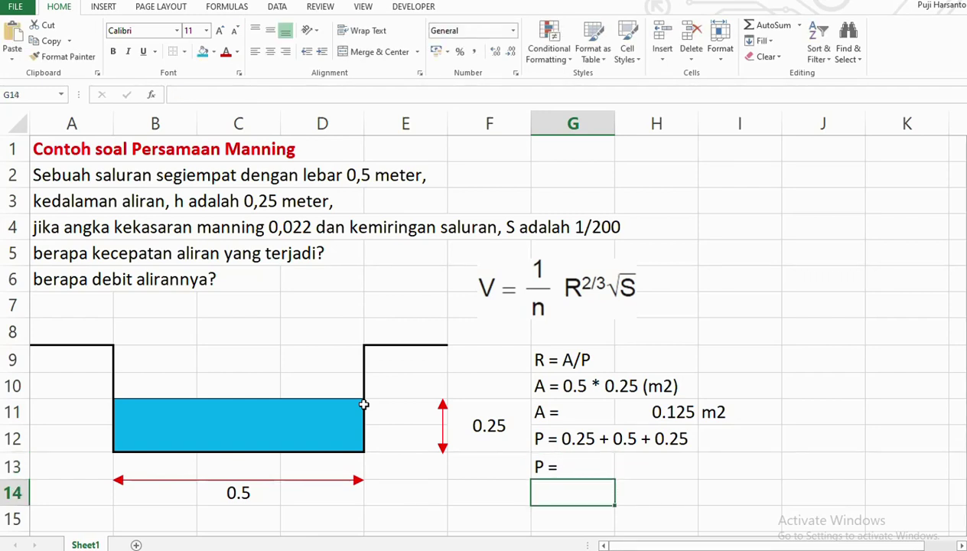
key("Up")
key("Right")
type("=")
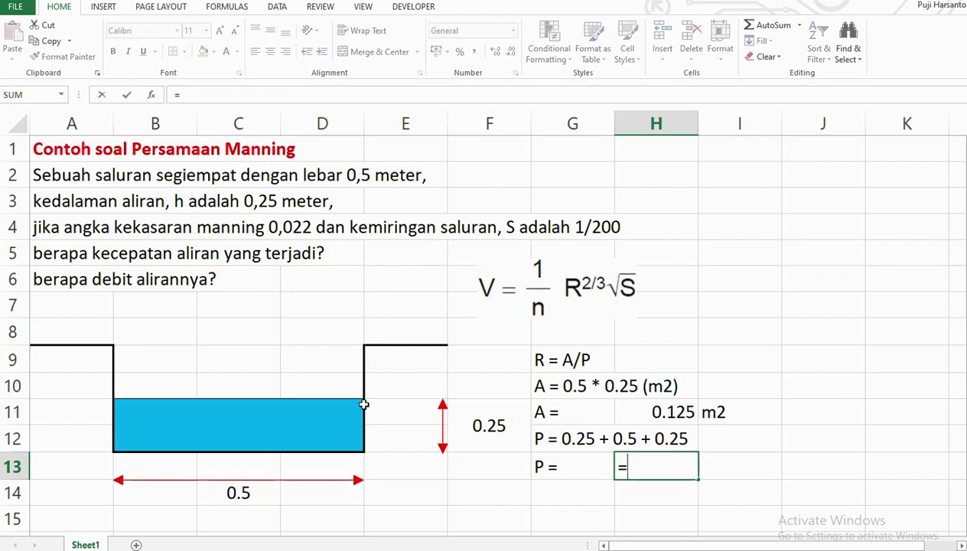
type("0.25+")
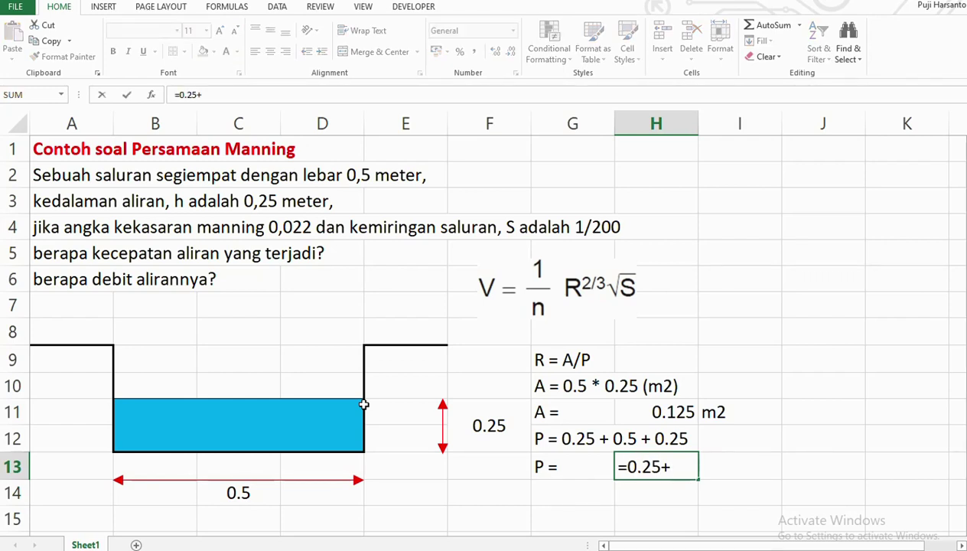
type("0.5+0")
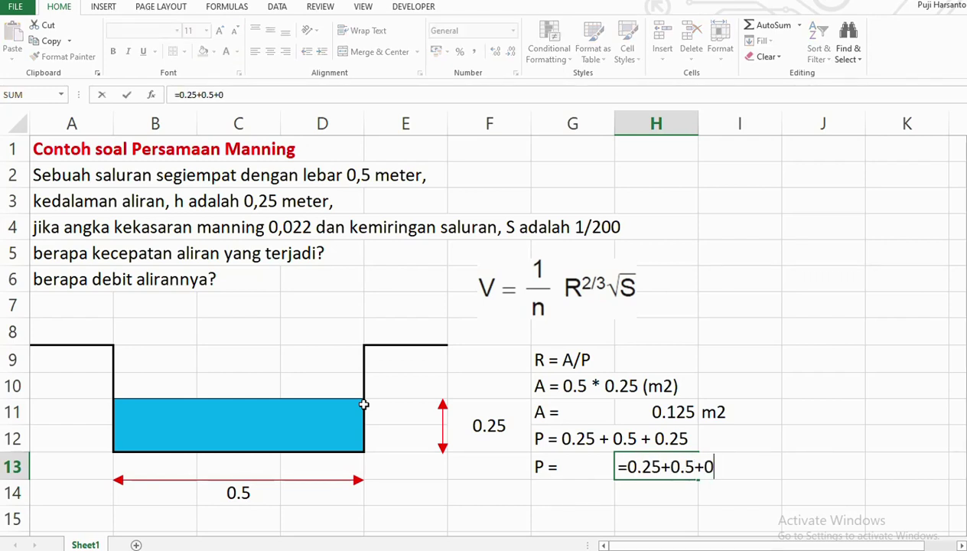
type(".25")
key("Return")
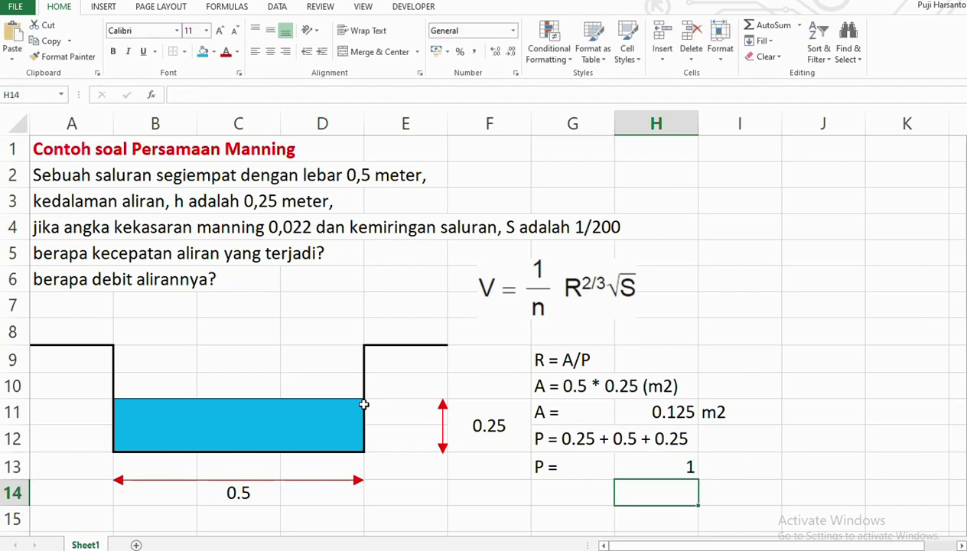
Add the unit m beside the perimeter result and begin the 'R =' label in G14.
key("Up")
key("Right")
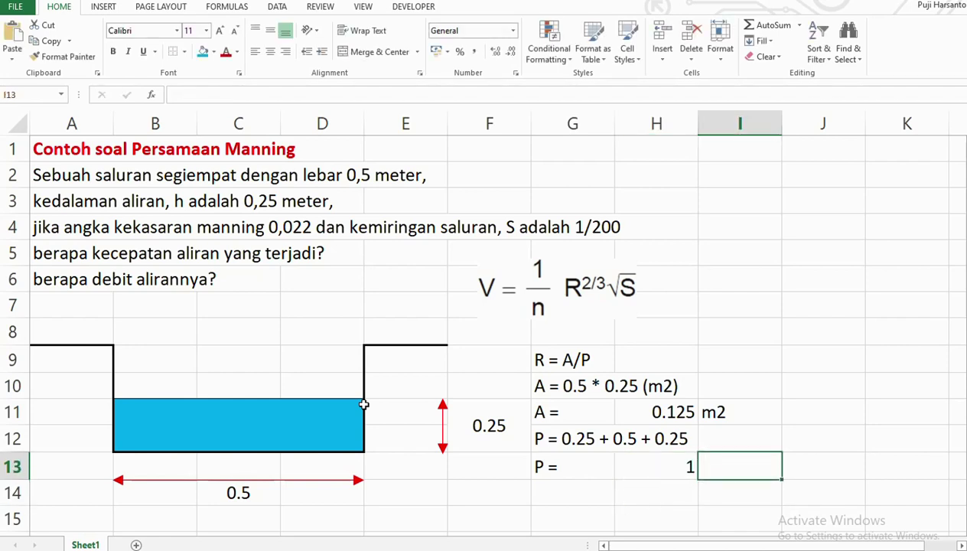
type("m2")
key("BackSpace")
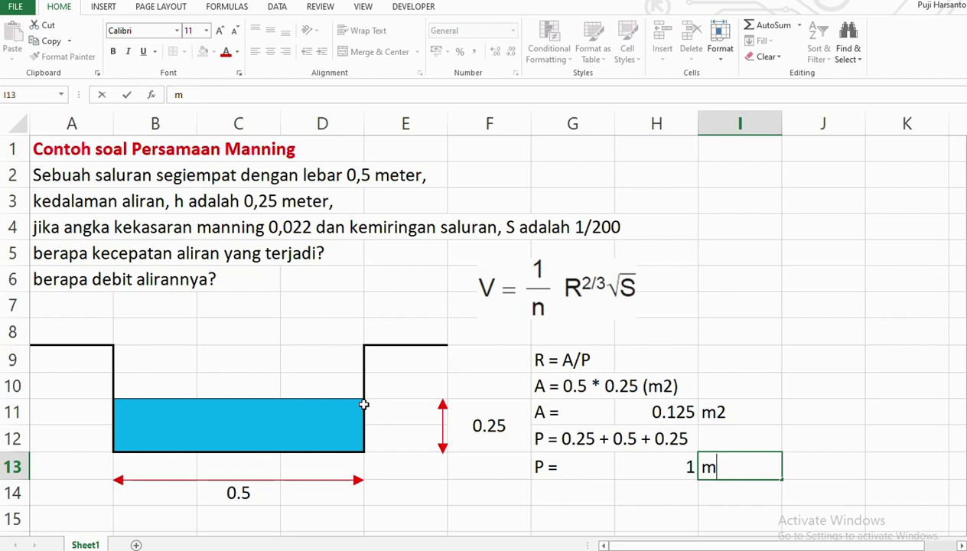
key("Return")
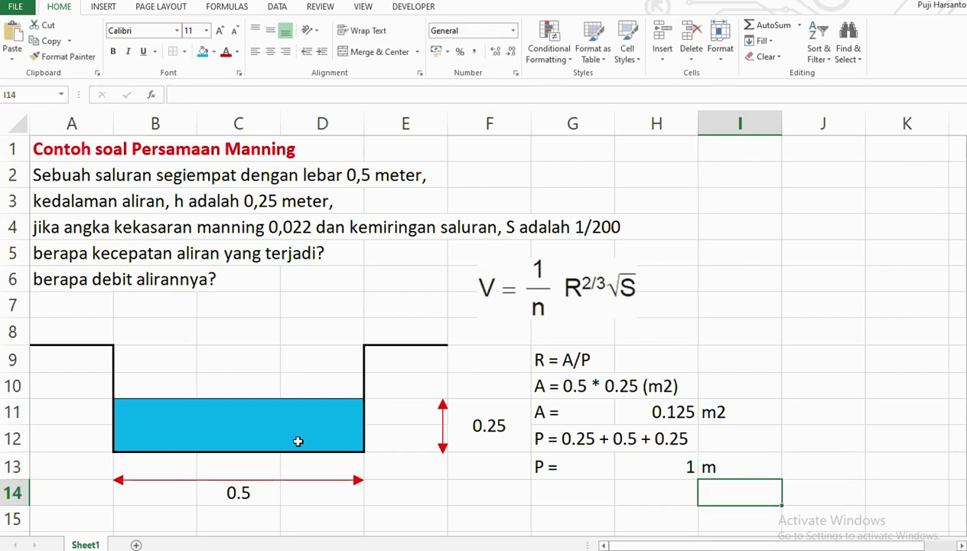
left_click(547, 495)
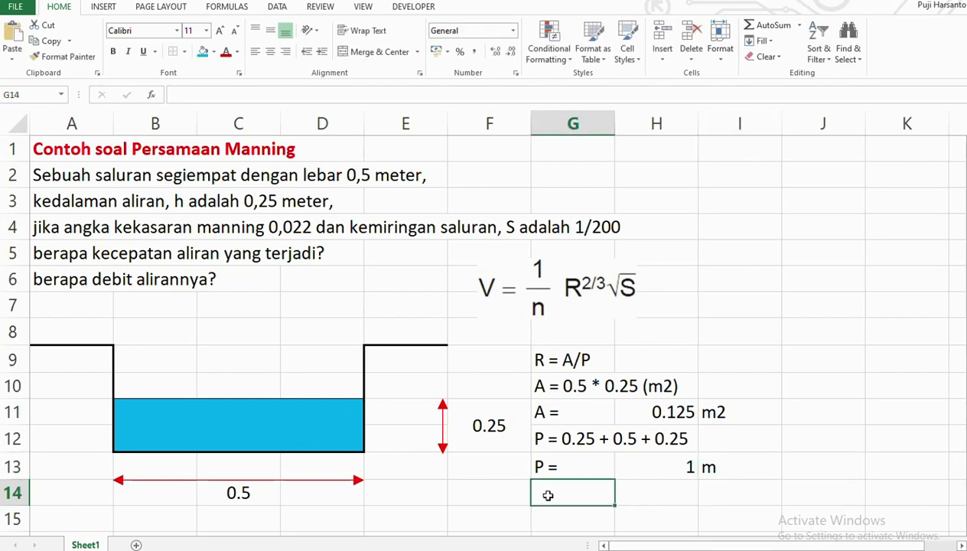
type("R =")
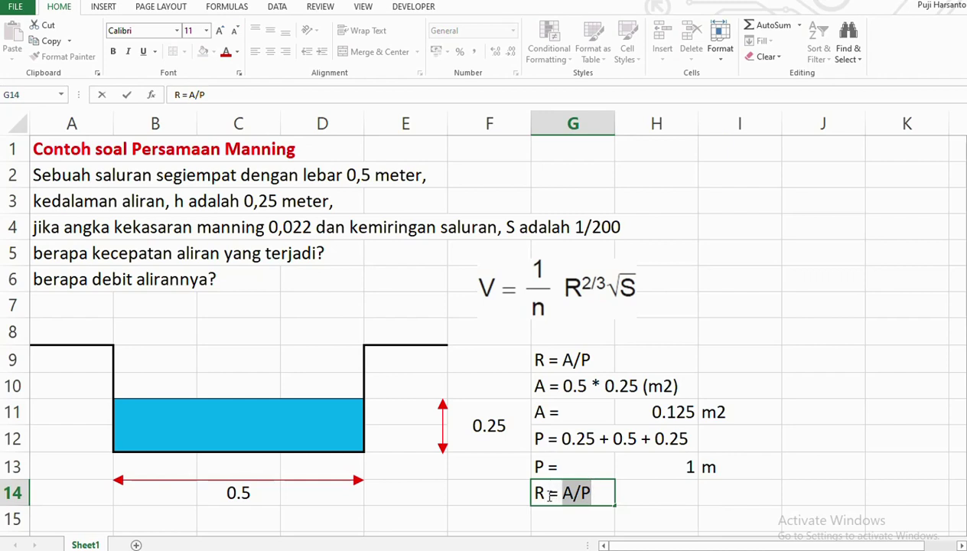
Complete the 'R =' label, enter =H11/H13 in H14 giving 0.125, and add unit m.
key("BackSpace")
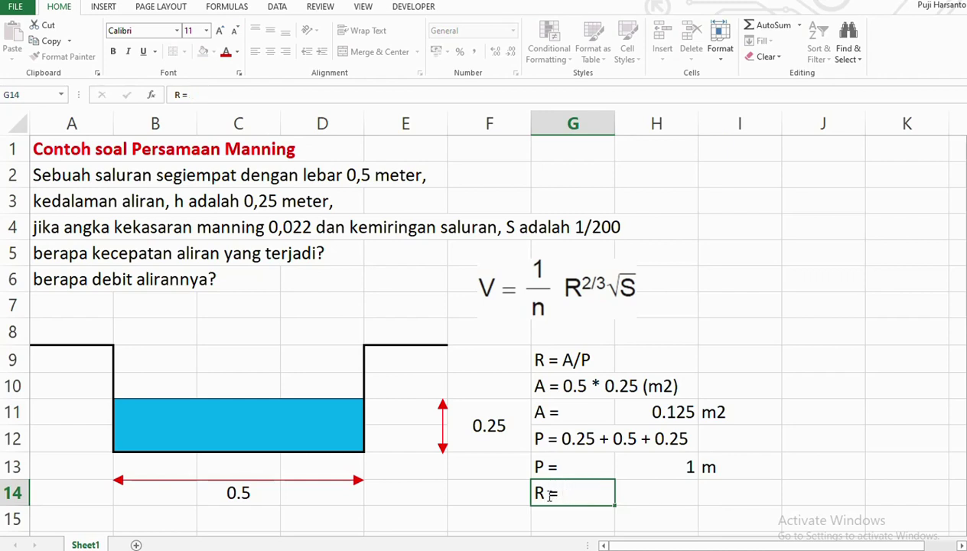
key("Return")
key("Up")
key("Right")
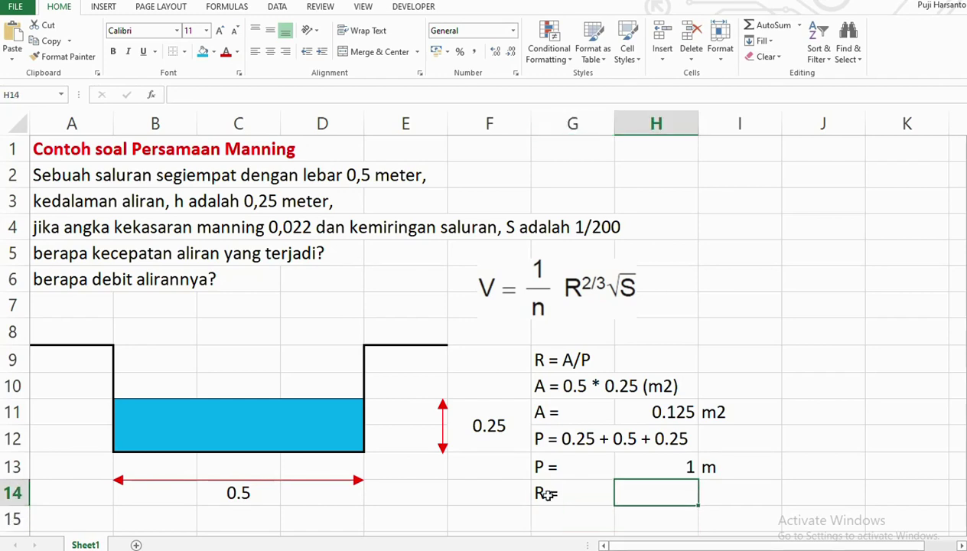
type("=")
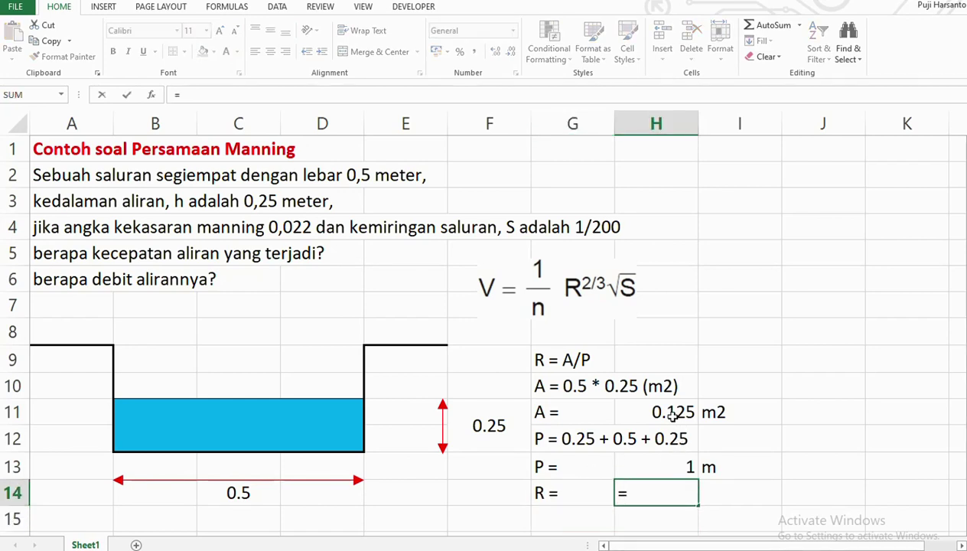
left_click(671, 412)
type("/")
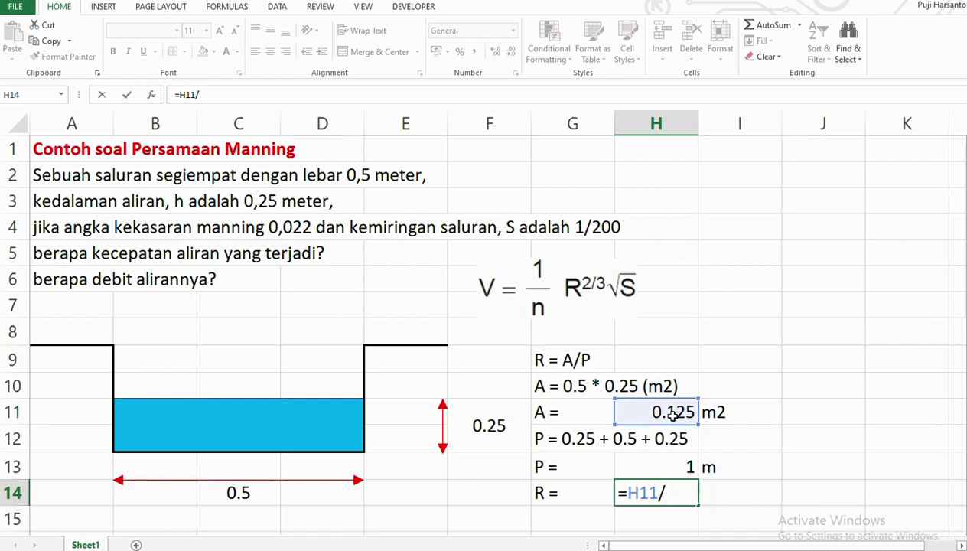
left_click(662, 458)
key("Return")
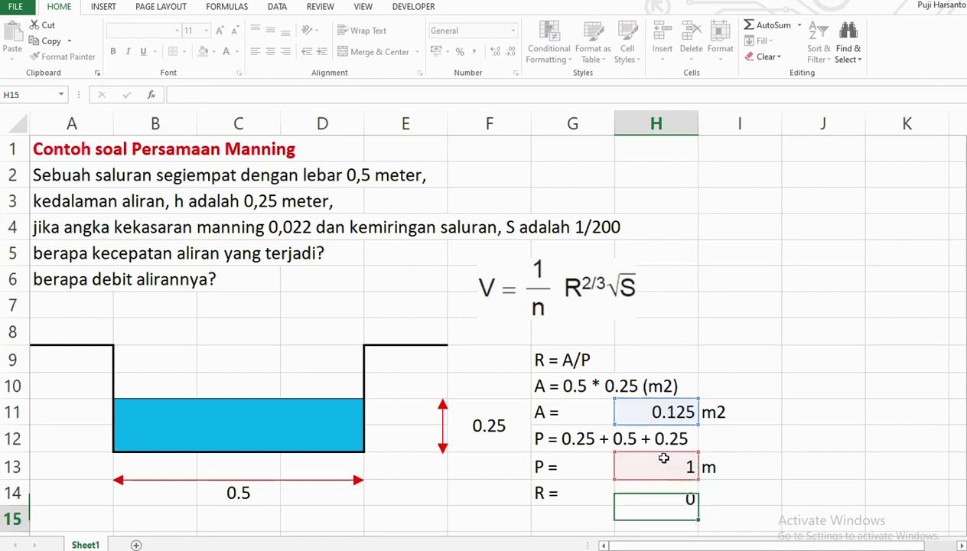
key("Right")
key("Up")
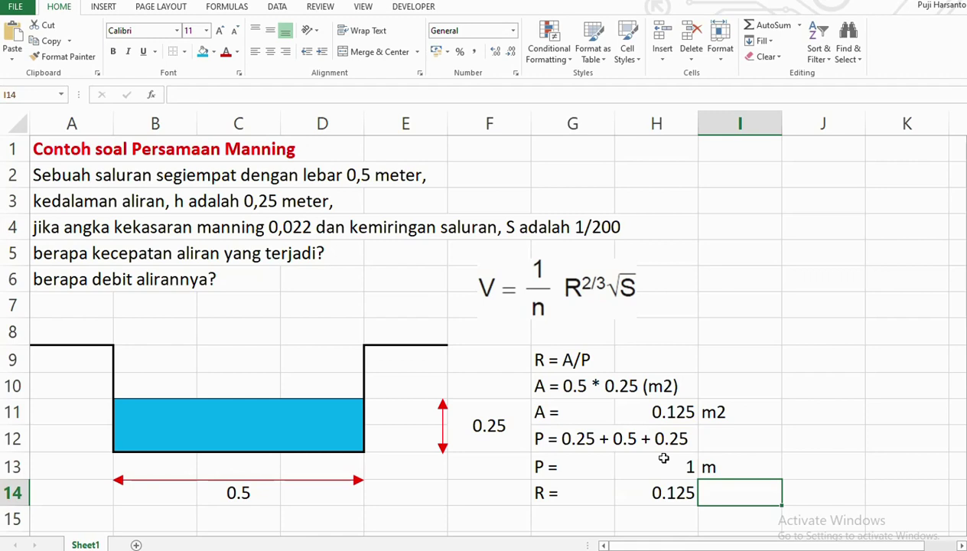
type("m")
key("Return")
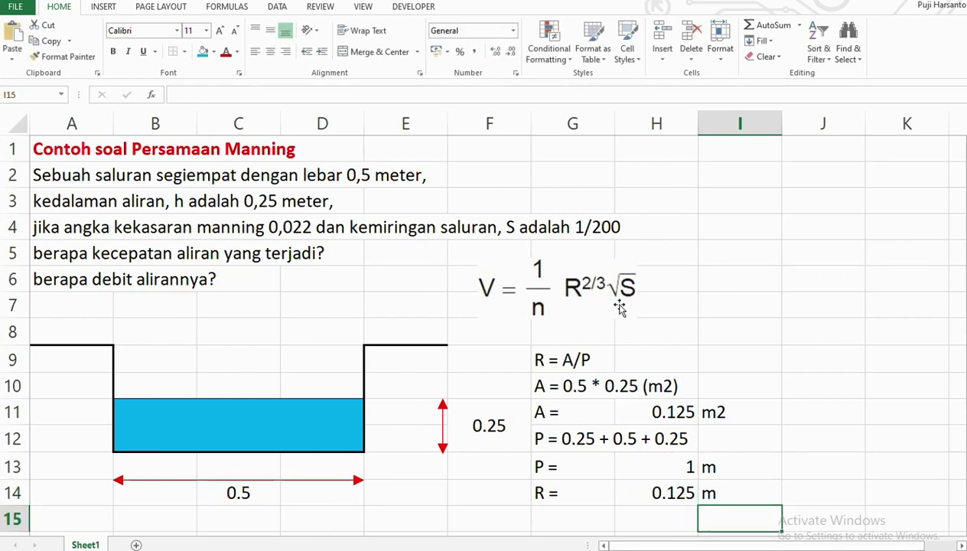
Label G15 'R^2/3' and enter =H14^(2/3) in H15, giving 0.25.
scroll(572, 438, "down", 1)
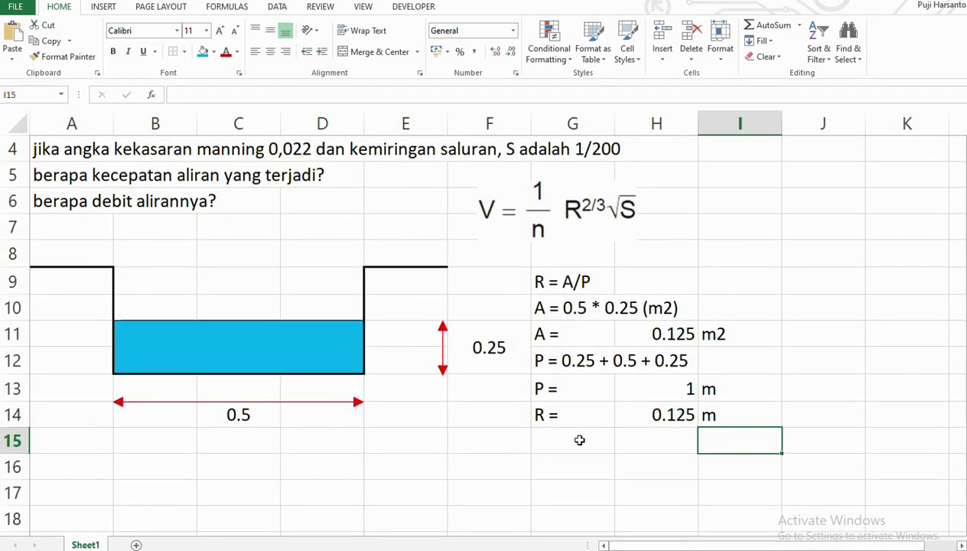
left_click(570, 442)
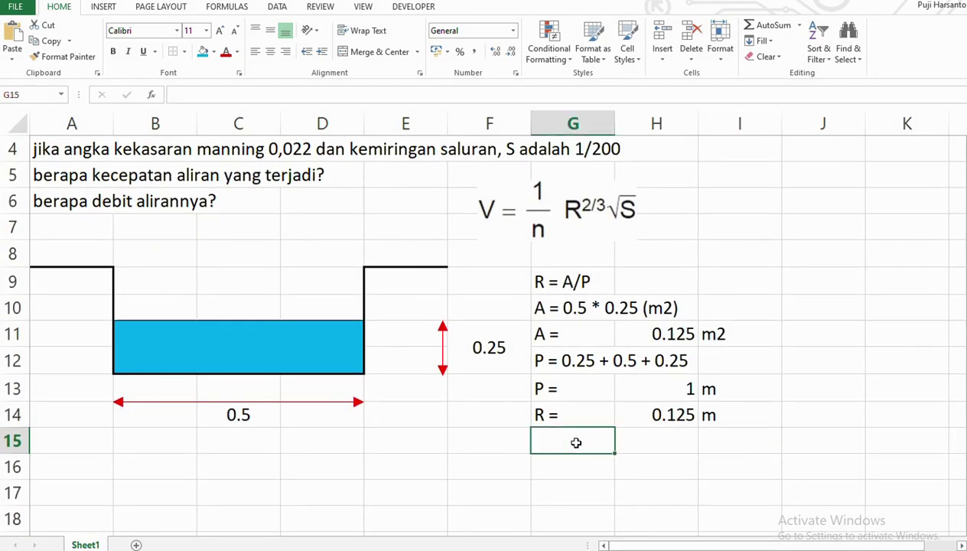
type("R^")
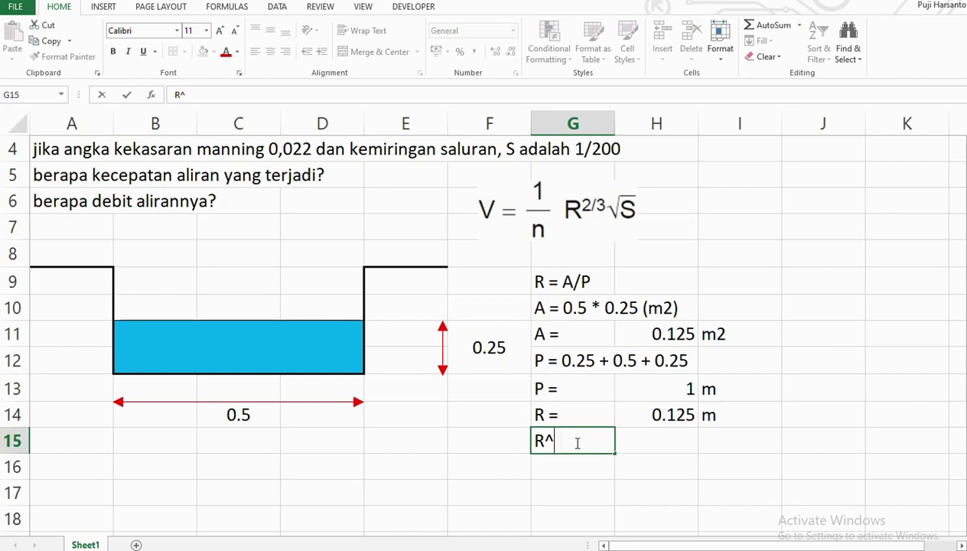
type("2/3")
key("Return")
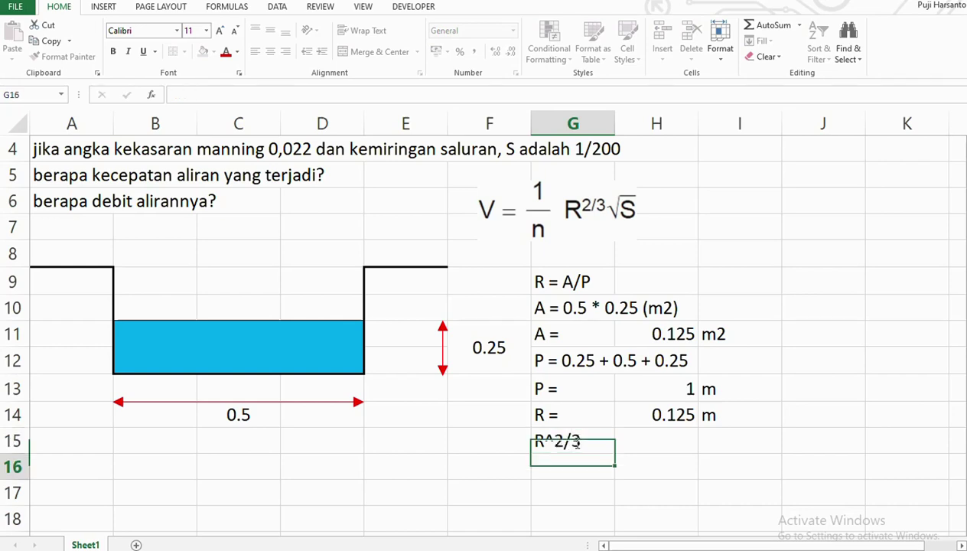
key("Right")
key("Up")
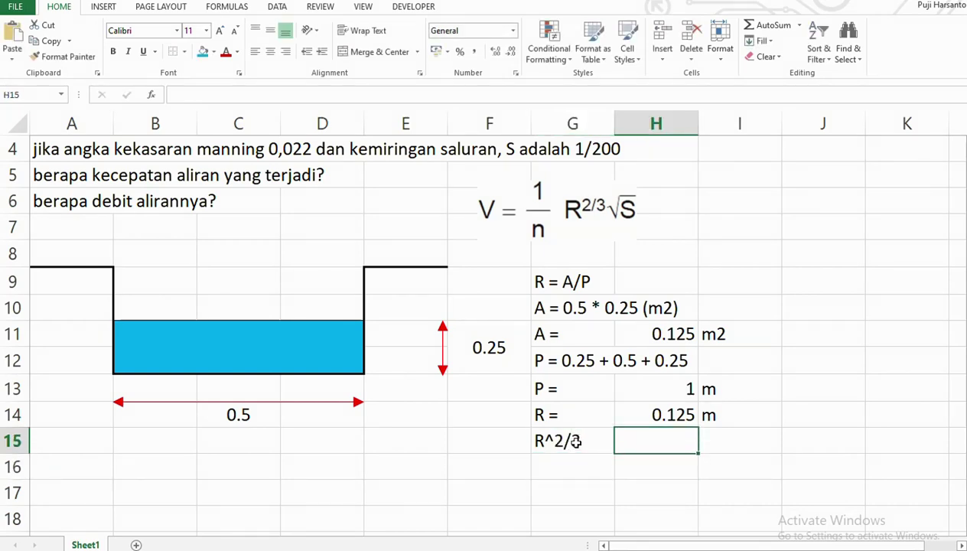
type("=")
key("Up")
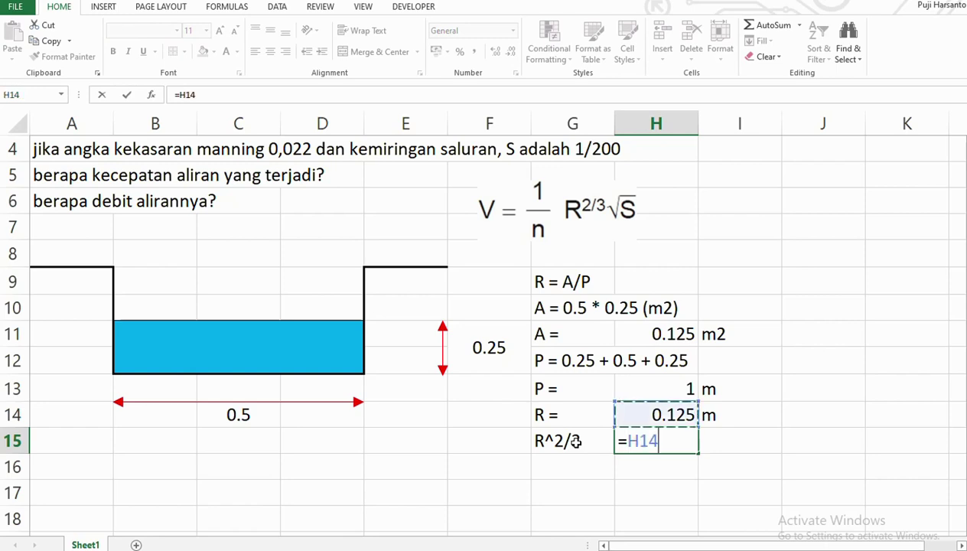
type("^(")
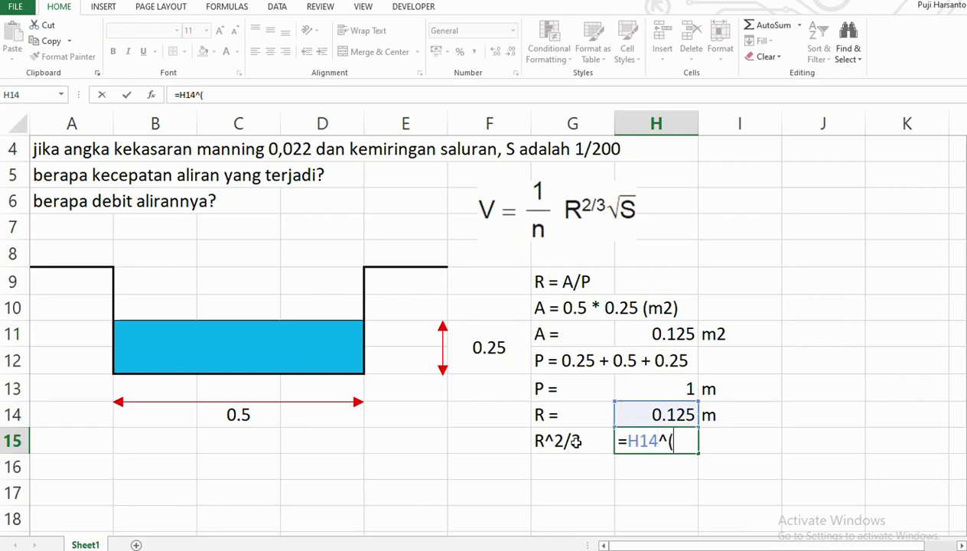
type("2/3")
type(")")
key("Return")
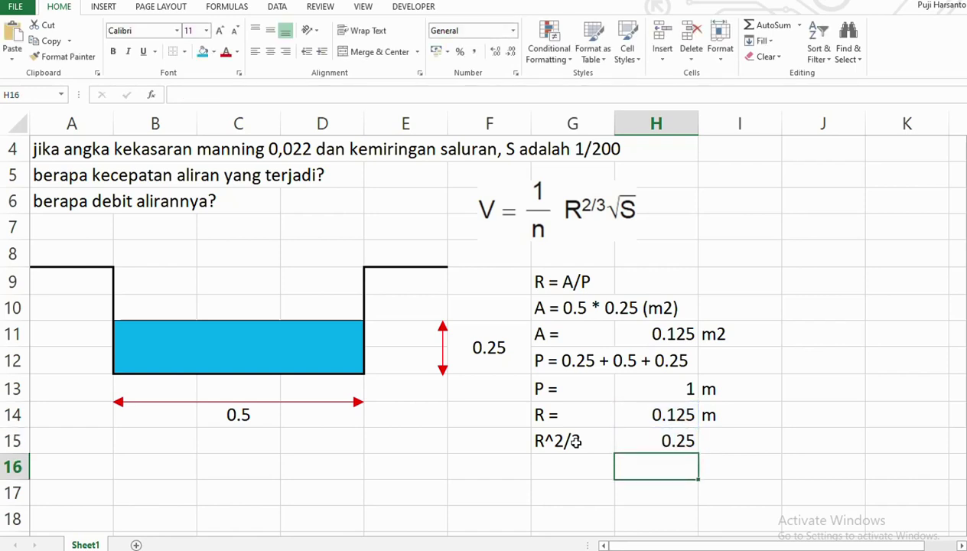
key("Left")
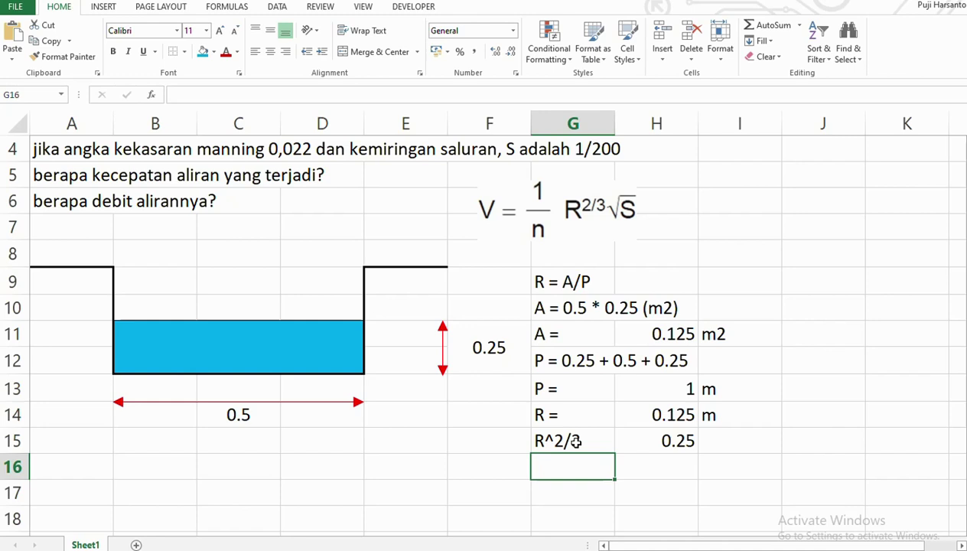
Label G16 '1/n' and enter =1/0.022 in H16, giving 45.45455.
type("1/")
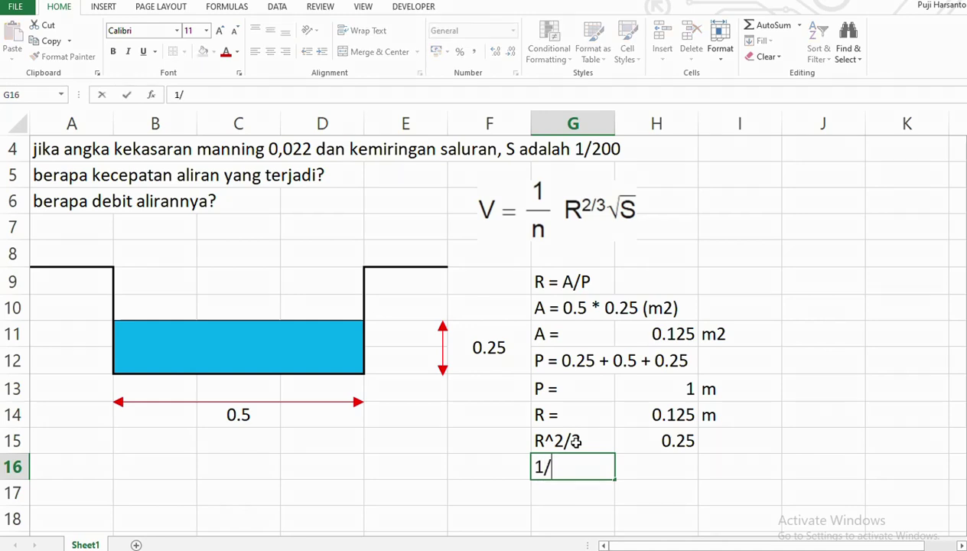
type("n")
key("Return")
key("Right")
key("Up")
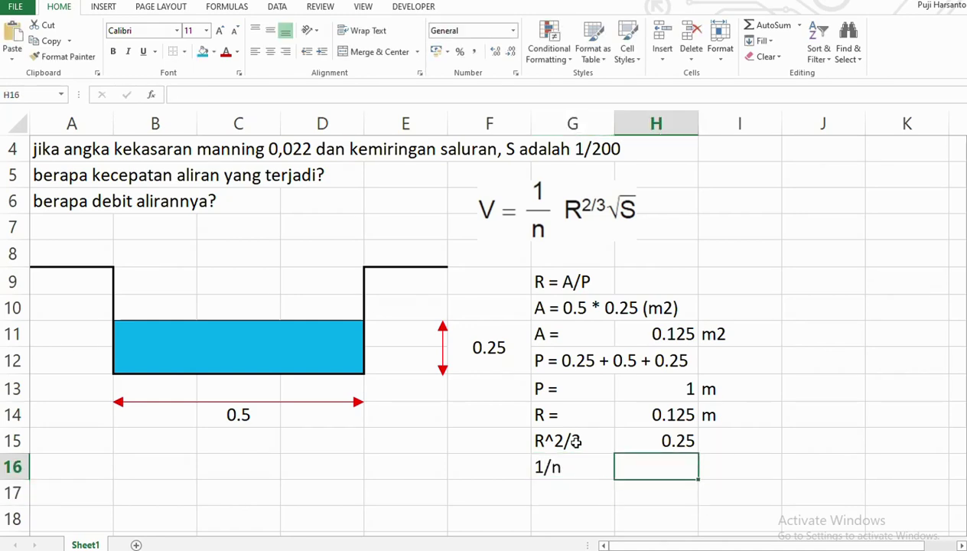
type("=")
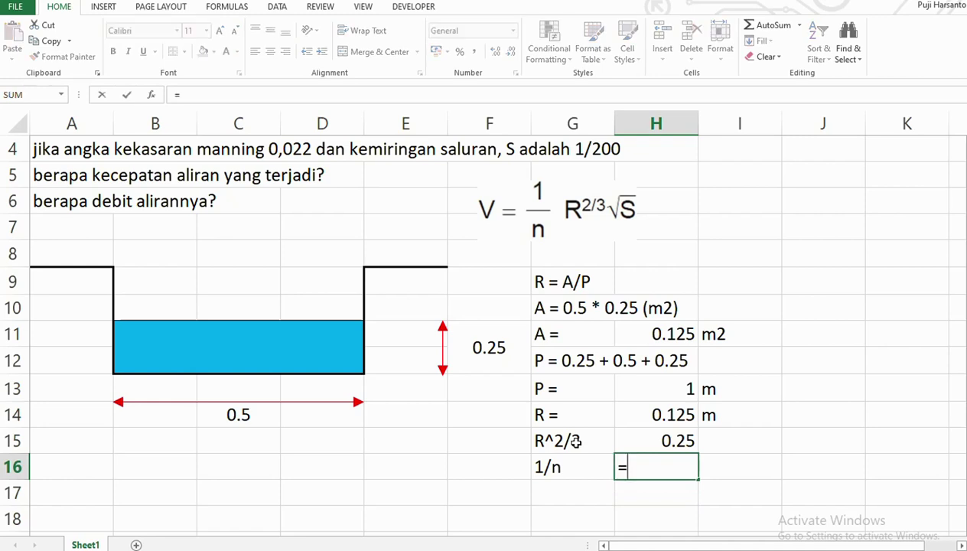
type("1/")
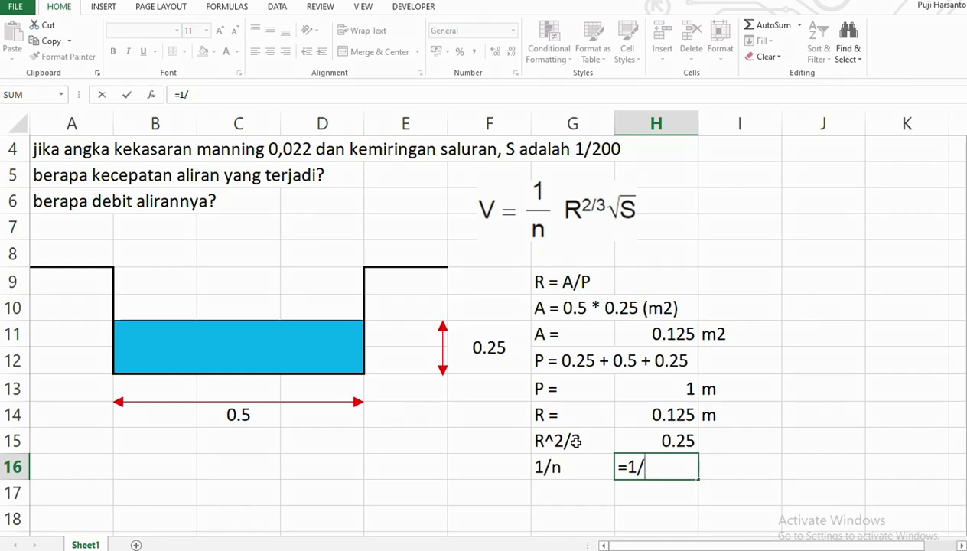
type("0.0")
type("22")
key("Return")
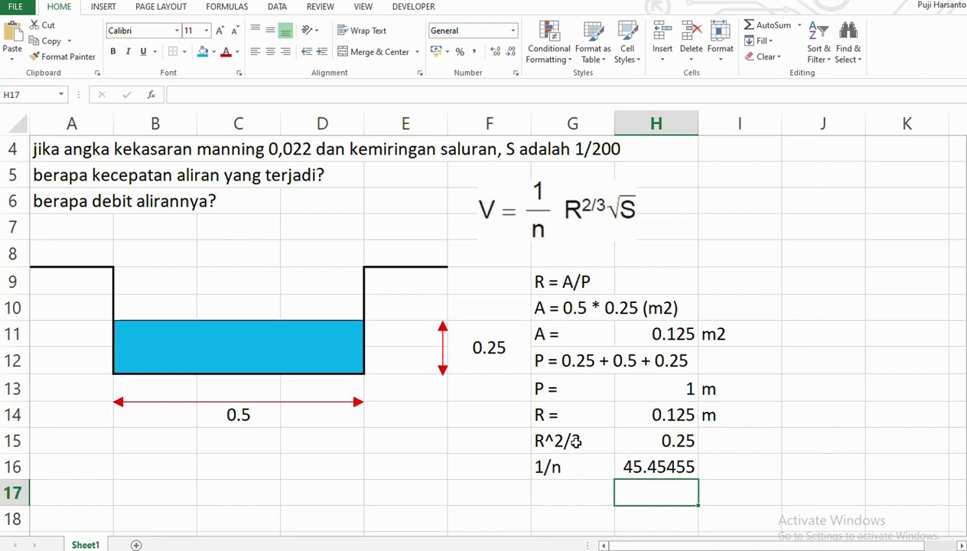
key("Left")
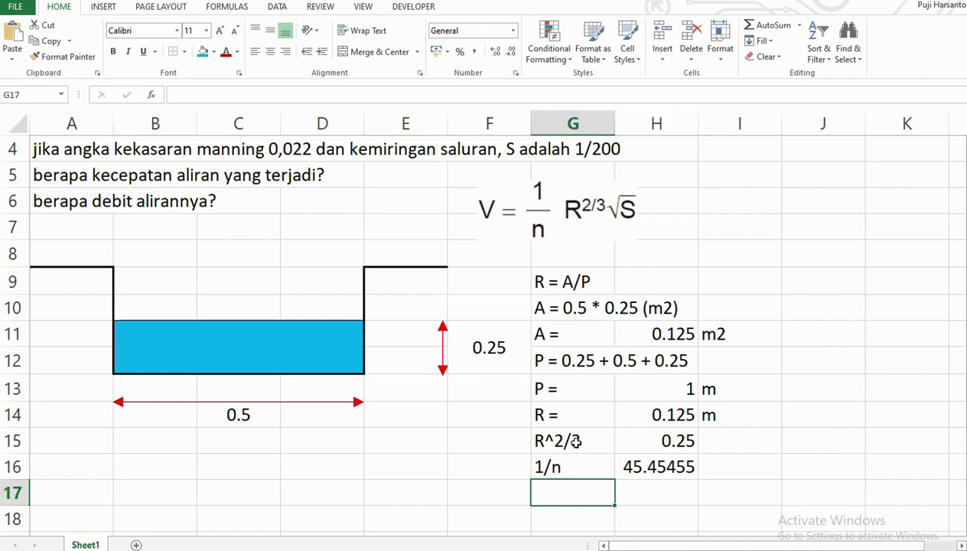
Add an S^0.5 label in G17 with =(1/200)^0.5 beside it, giving 0.070711.
type("S")
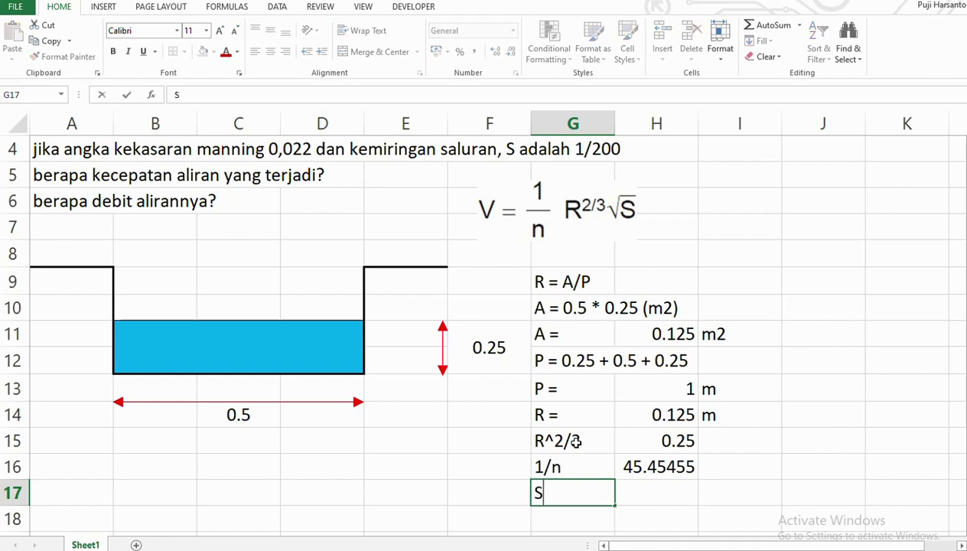
type("^")
type("0.5")
key("Return")
key("Up")
key("Right")
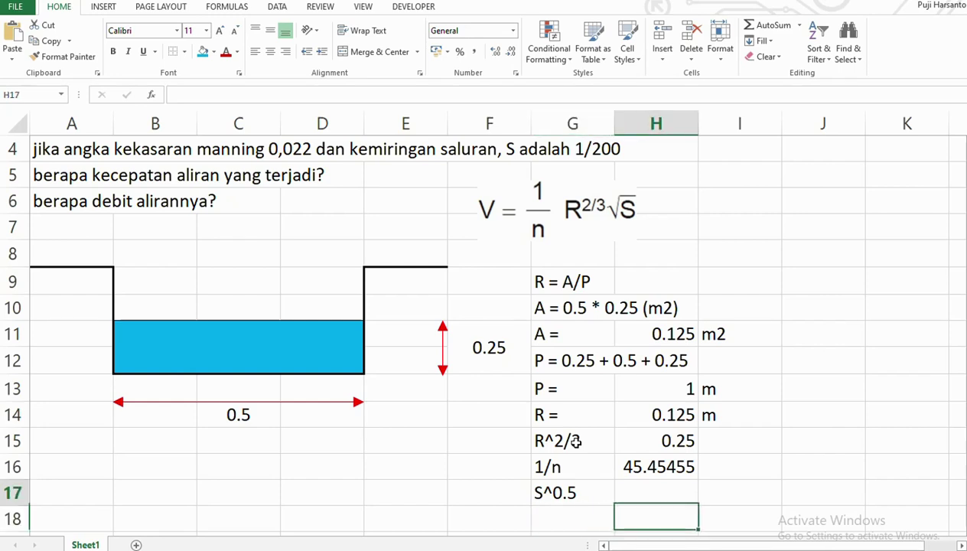
type("=")
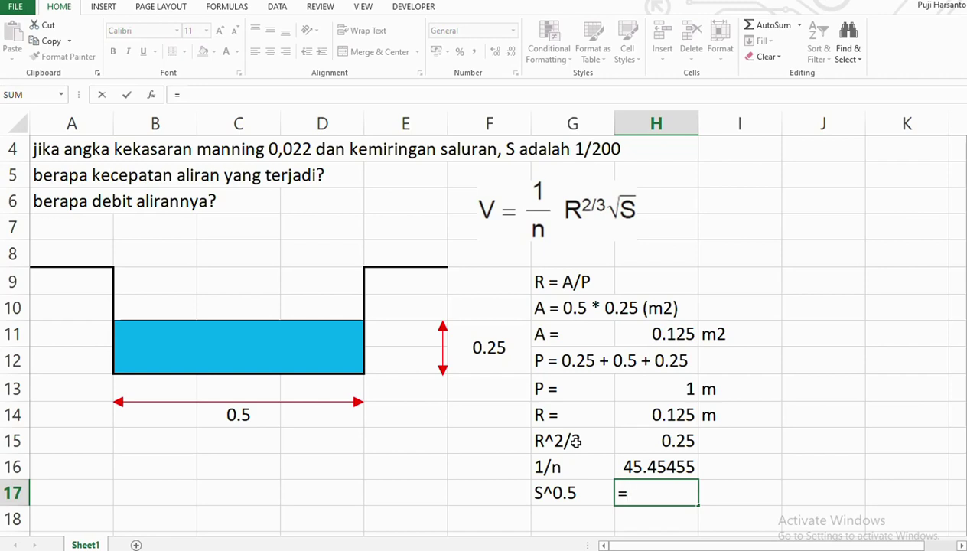
type("(")
type("1/2")
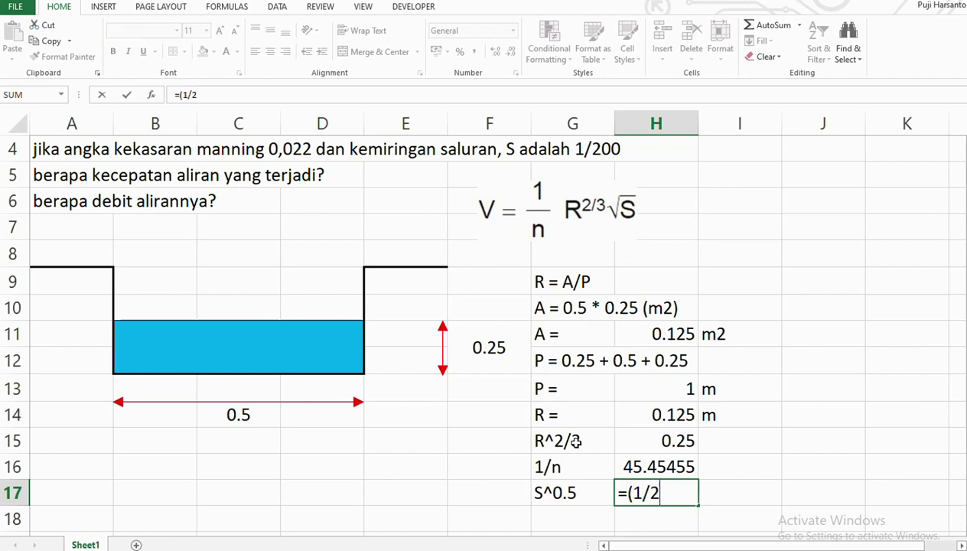
type("00)")
type("^")
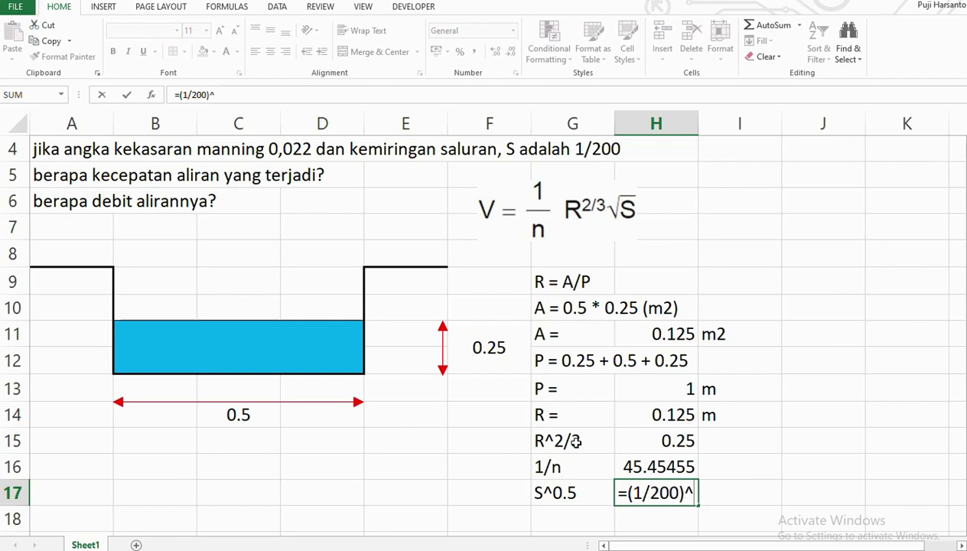
type("0.5")
key("Return")
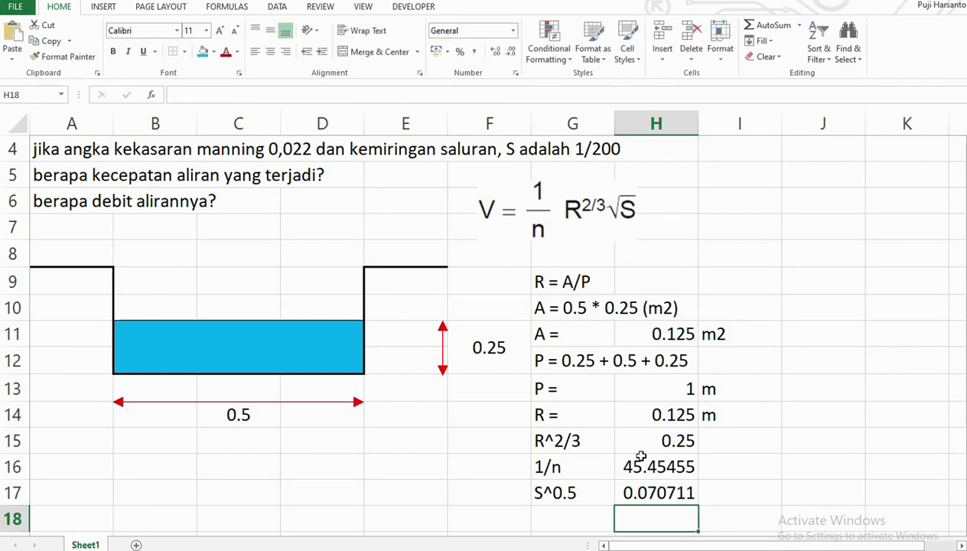
Label the cell below S^0.5 'Kecepatan aliran, V ='.
left_click(566, 521)
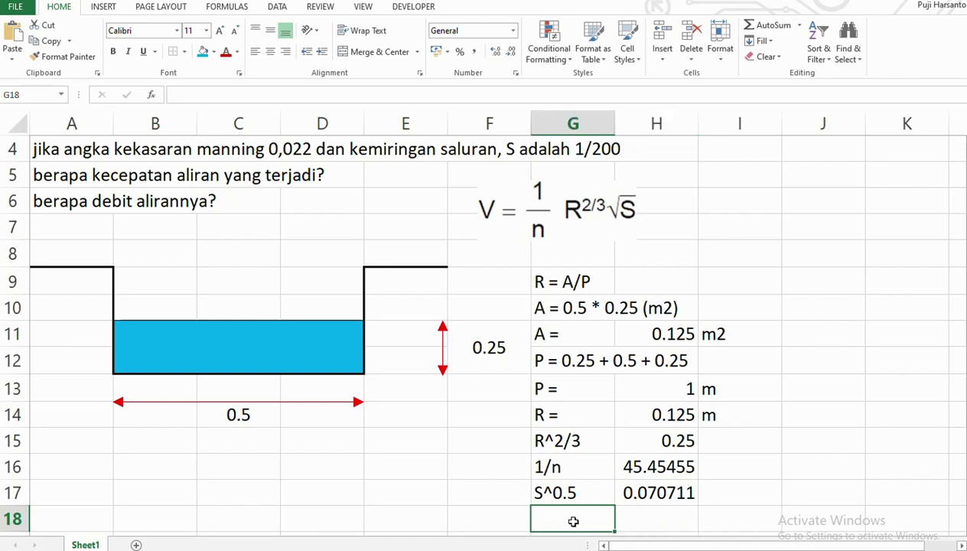
type("V")
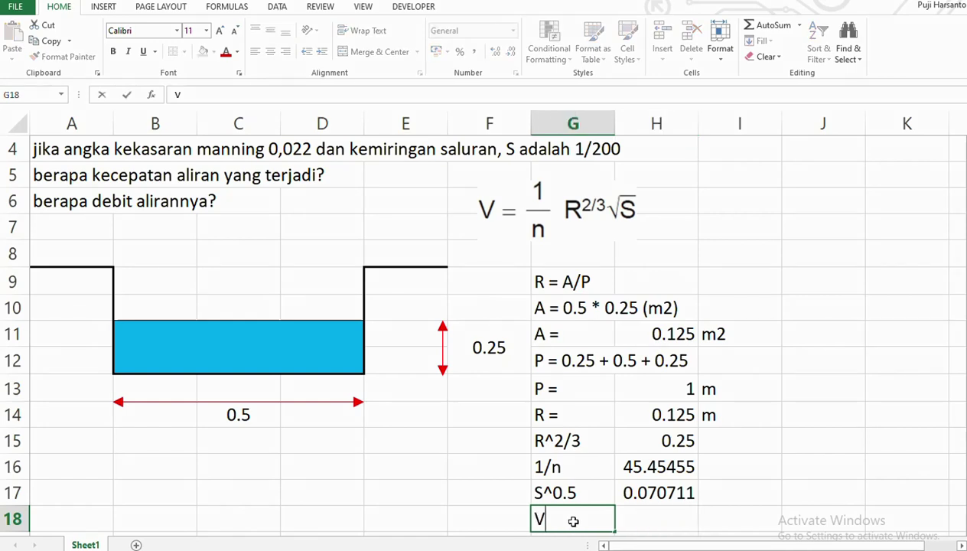
key("BackSpace")
type("Ke")
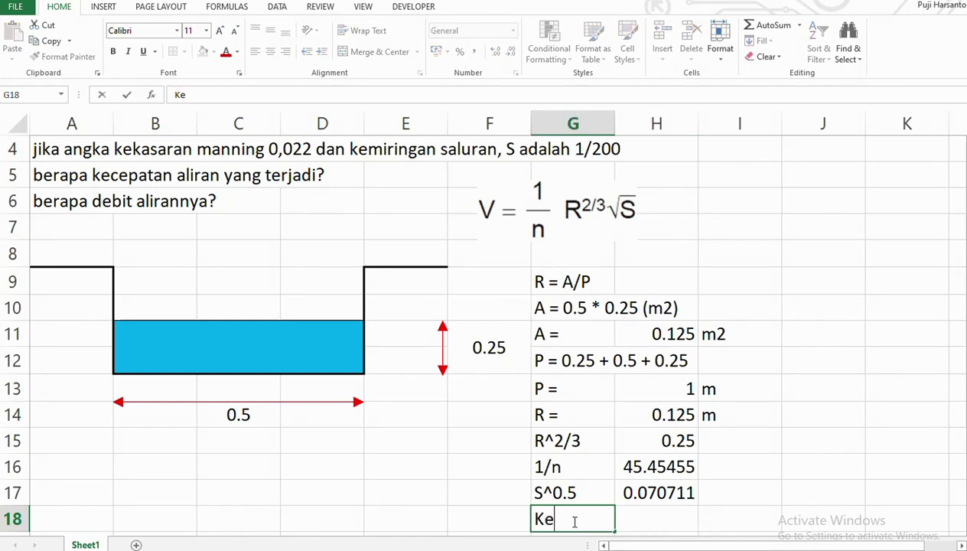
type("cepata")
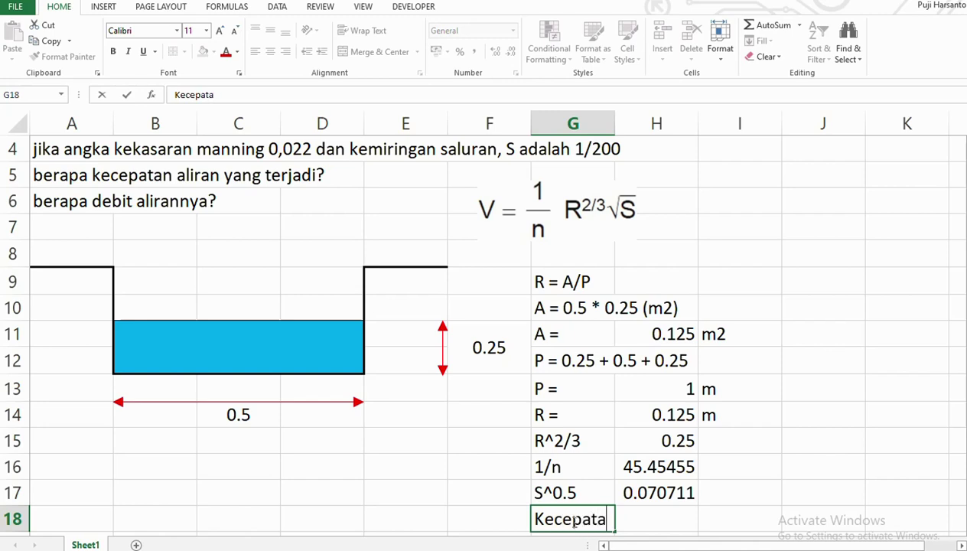
type("n aliran")
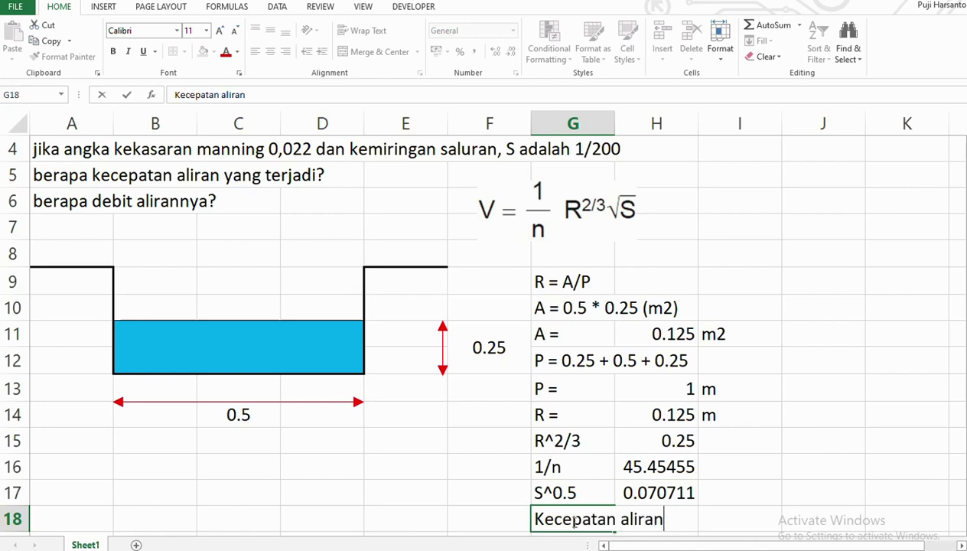
type(", V")
type(" =")
key("Return")
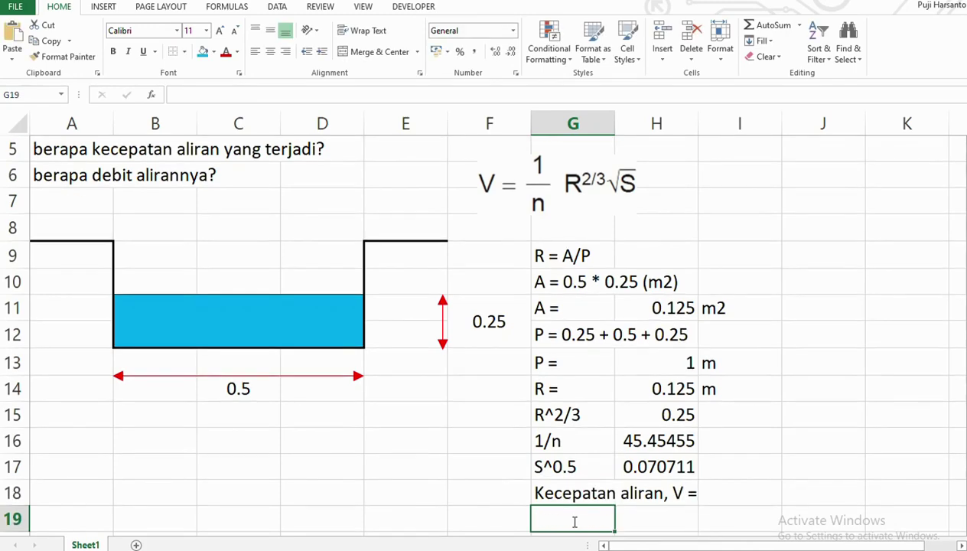
Compute velocity in I18 as =H16*H15*H17 (0.80353) and add the unit m/detik beside it.
scroll(734, 484, "down", 2)
left_click(726, 337)
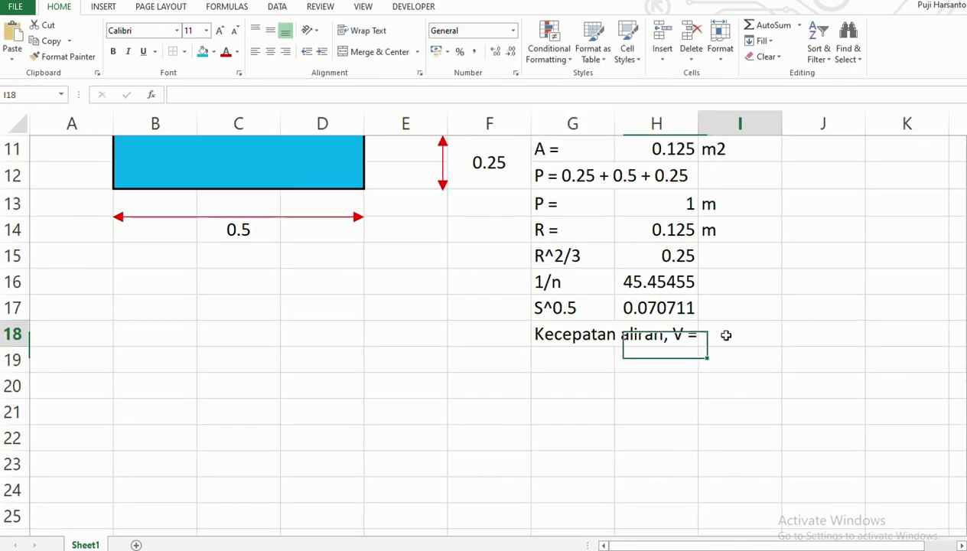
type("=")
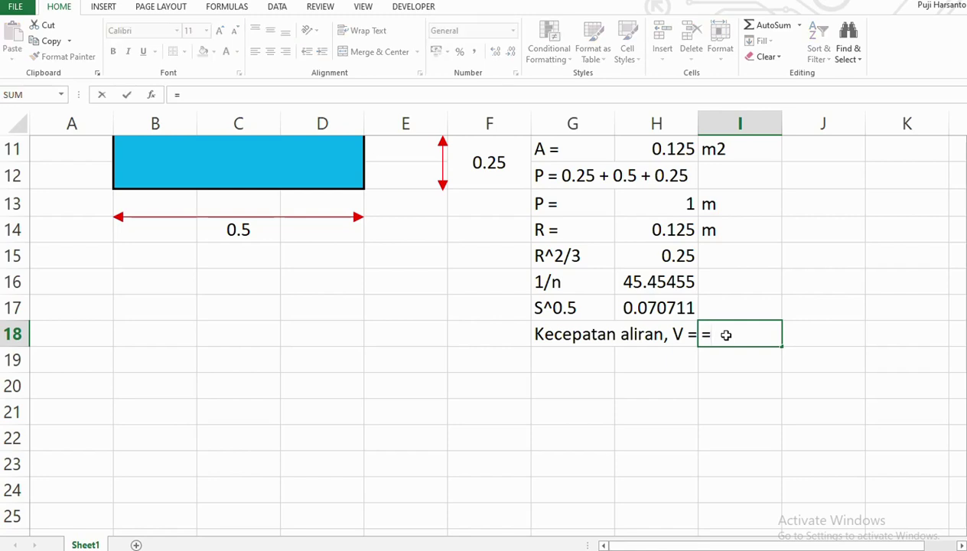
scroll(725, 334, "up", 1)
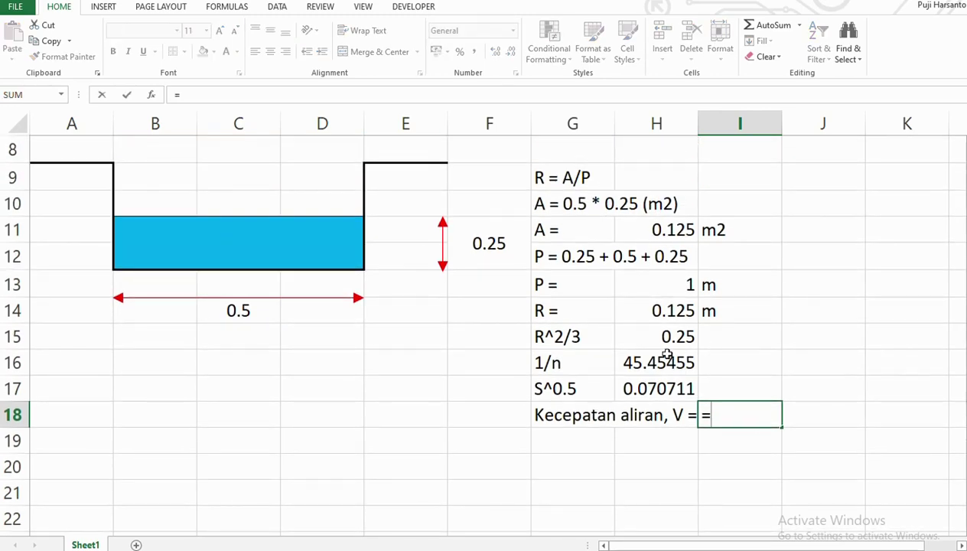
left_click(646, 362)
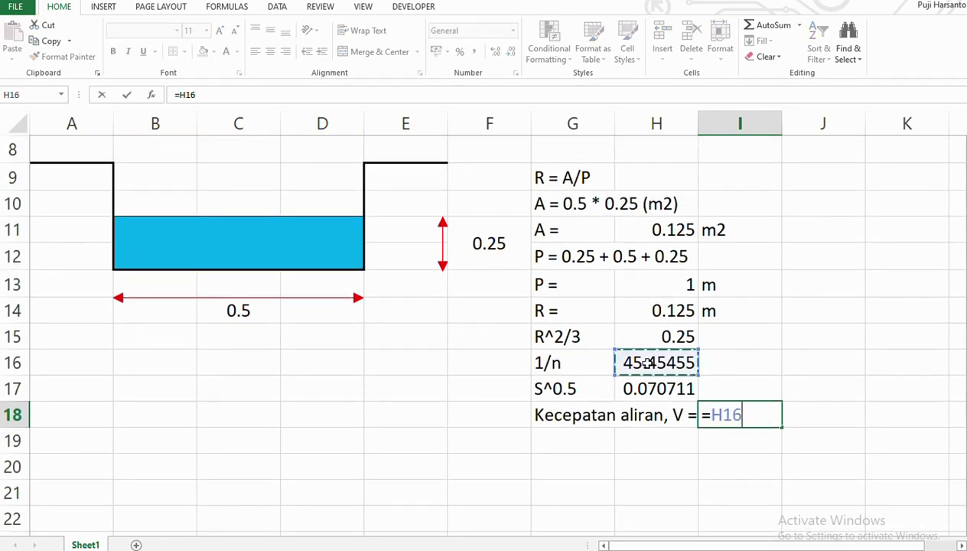
type("*")
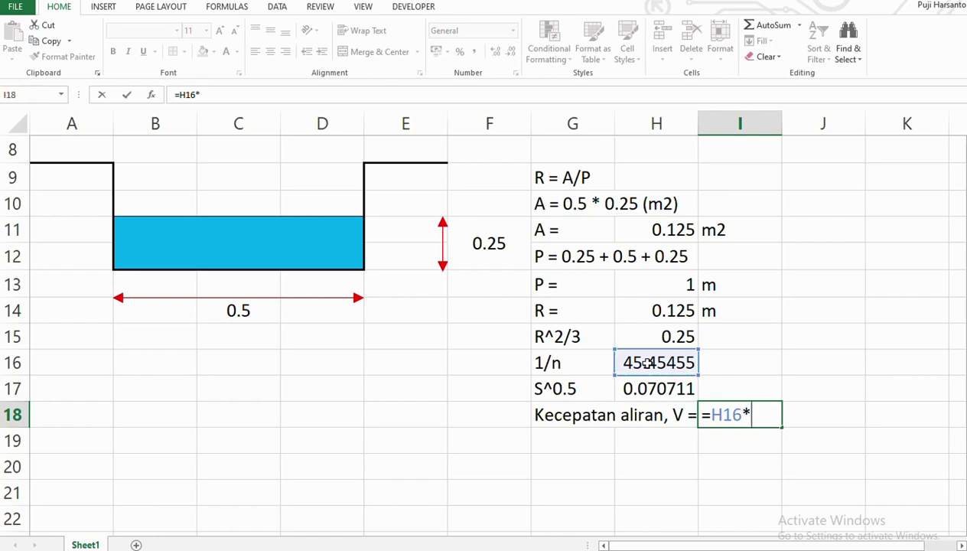
left_click(649, 337)
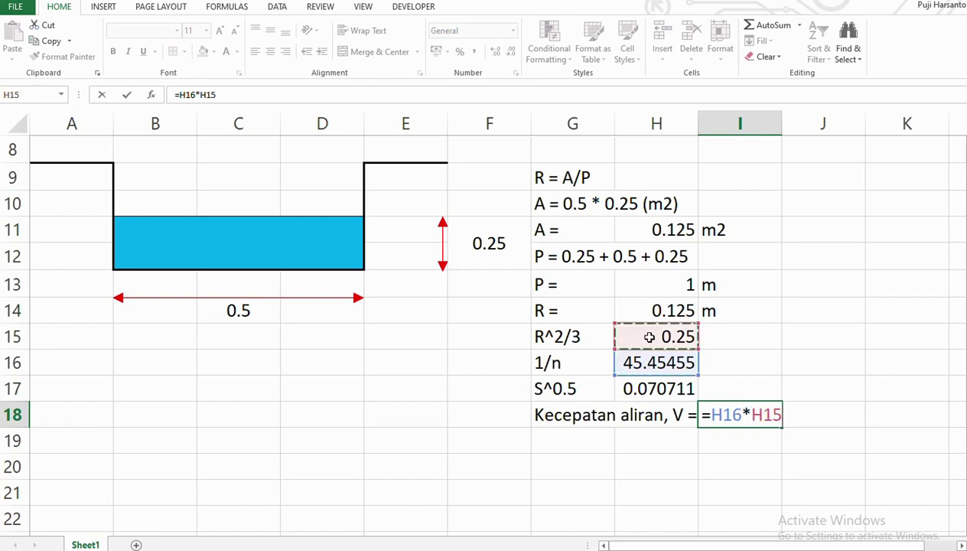
type("*")
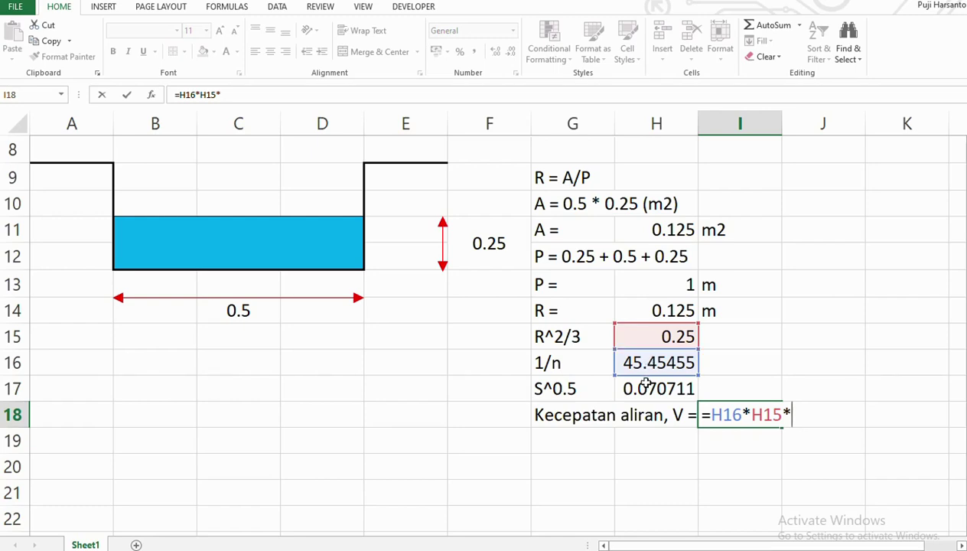
left_click(647, 387)
key("Return")
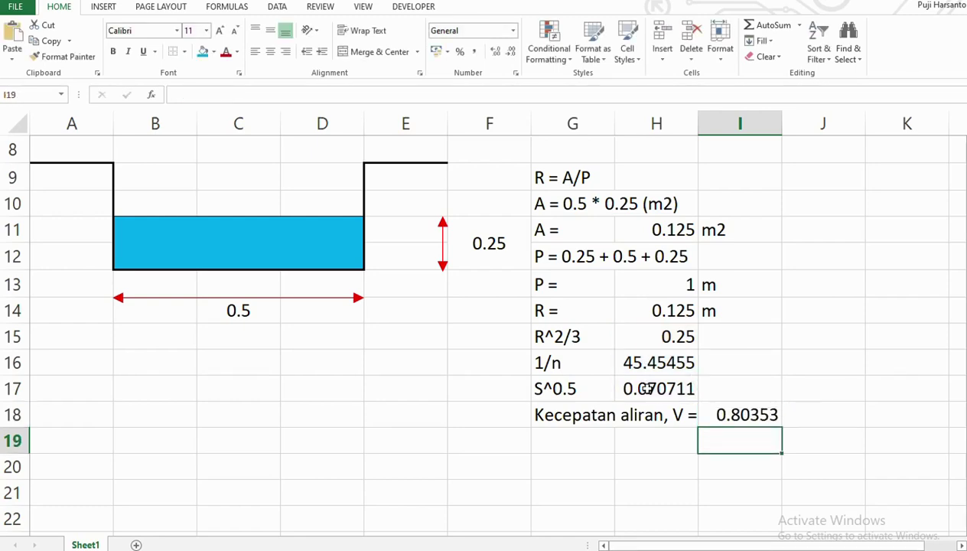
key("Right")
key("Up")
type("m")
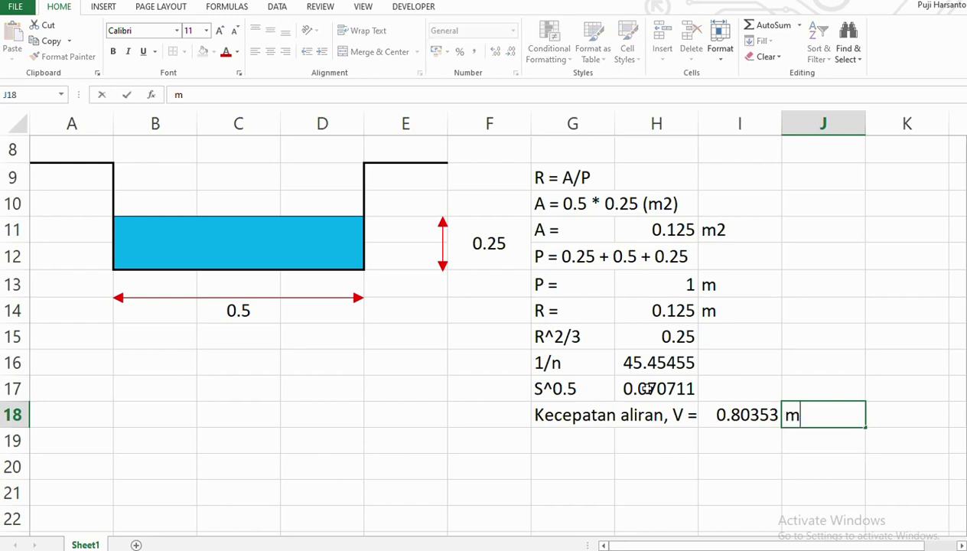
type("/detik")
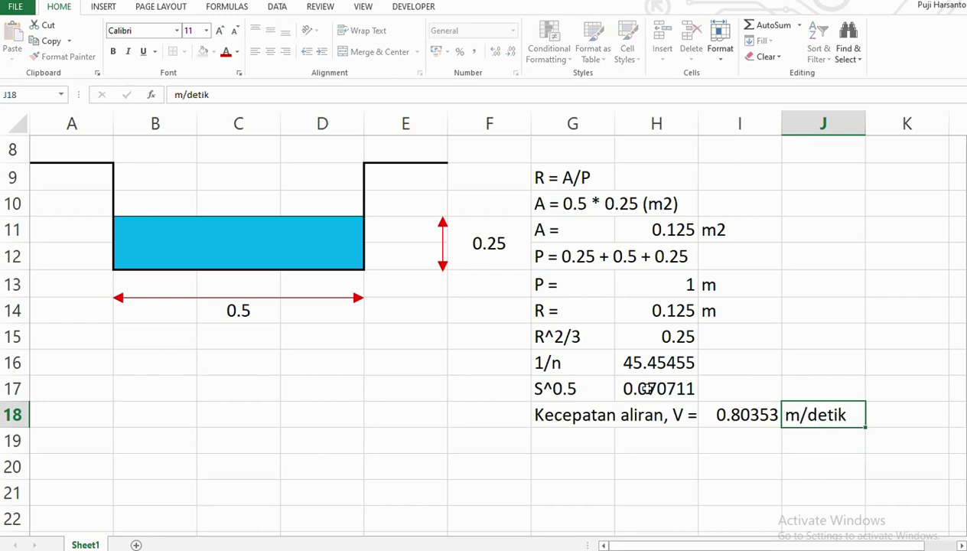
Confirm the m/detik unit and enter the label 'Debit aliran, Q' in G19.
key("Return")
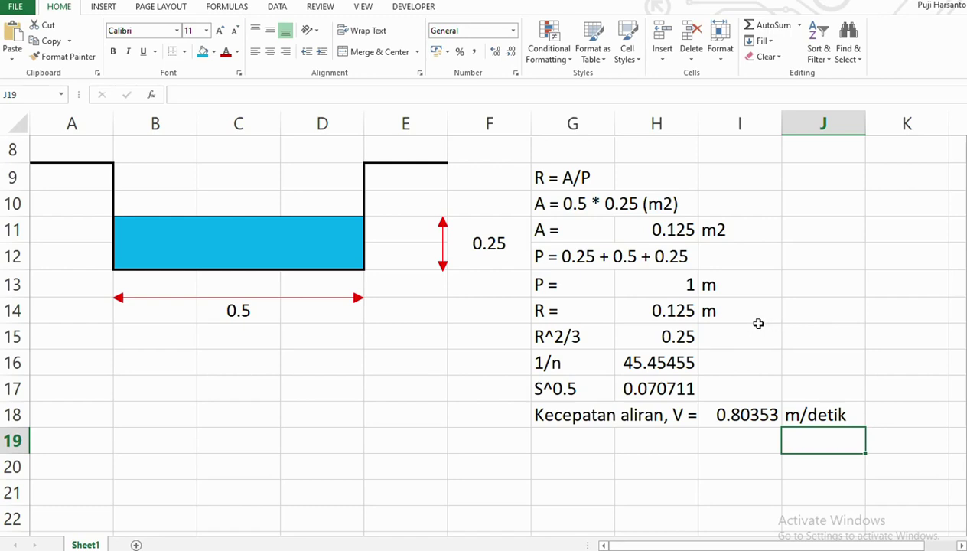
left_click(571, 438)
type("De")
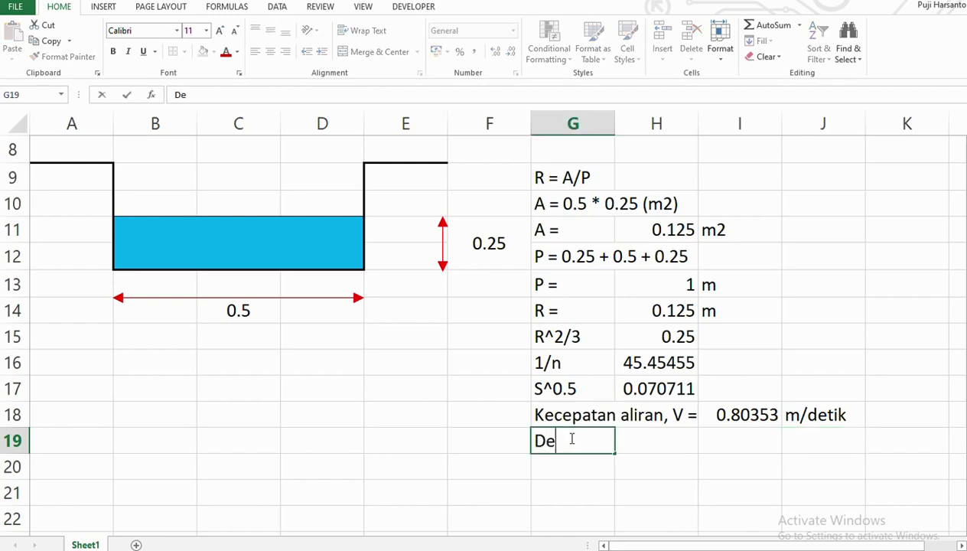
type("bit al")
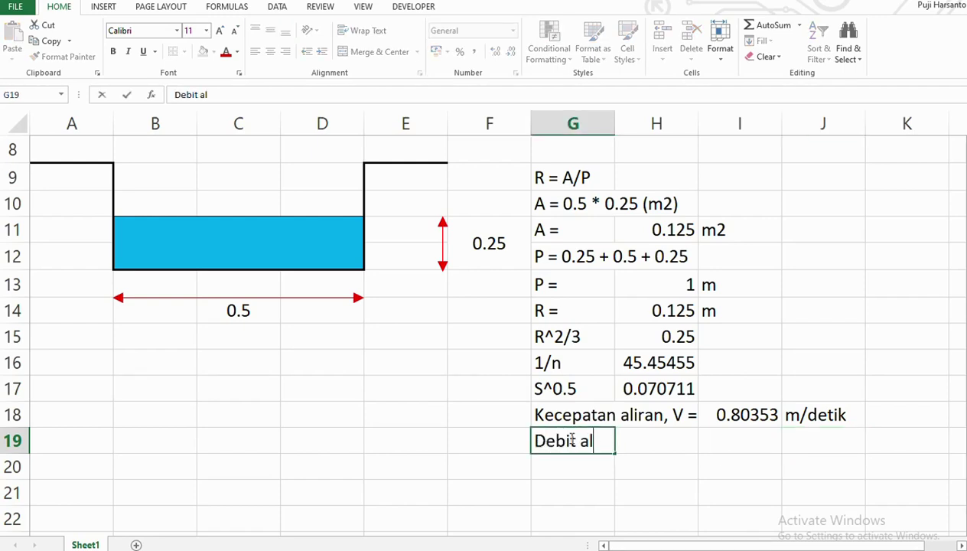
type("iran")
type(", Q")
key("Return")
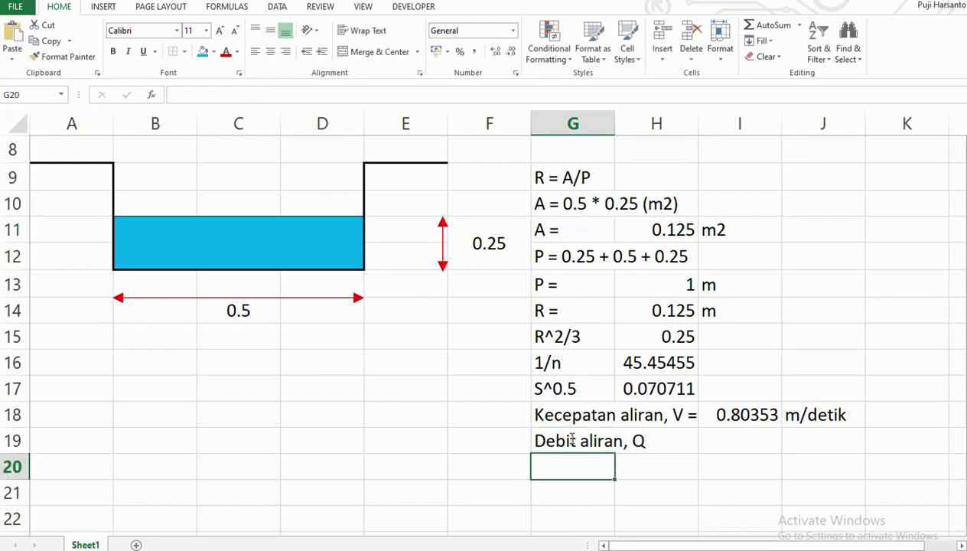
key("Right")
key("Right")
key("Up")
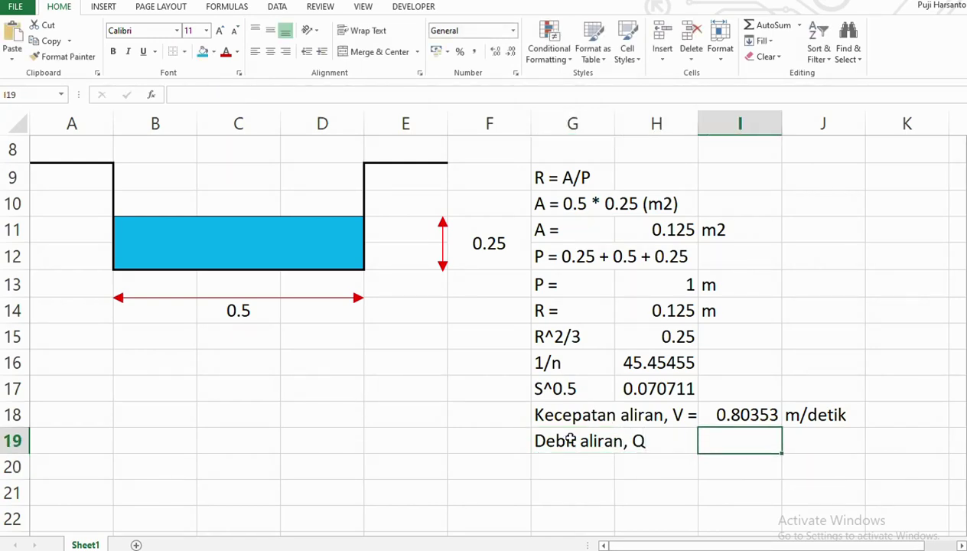
type("=")
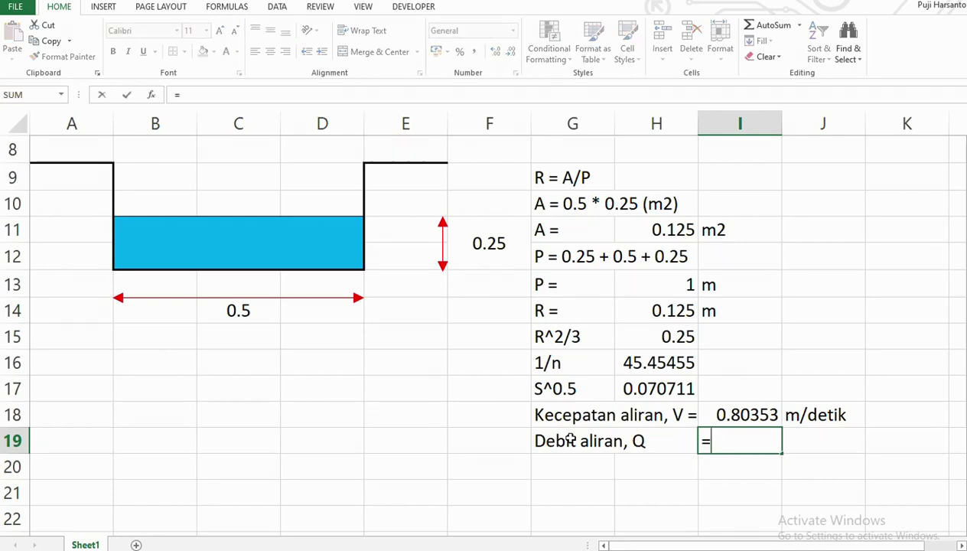
key("Escape")
key("Left")
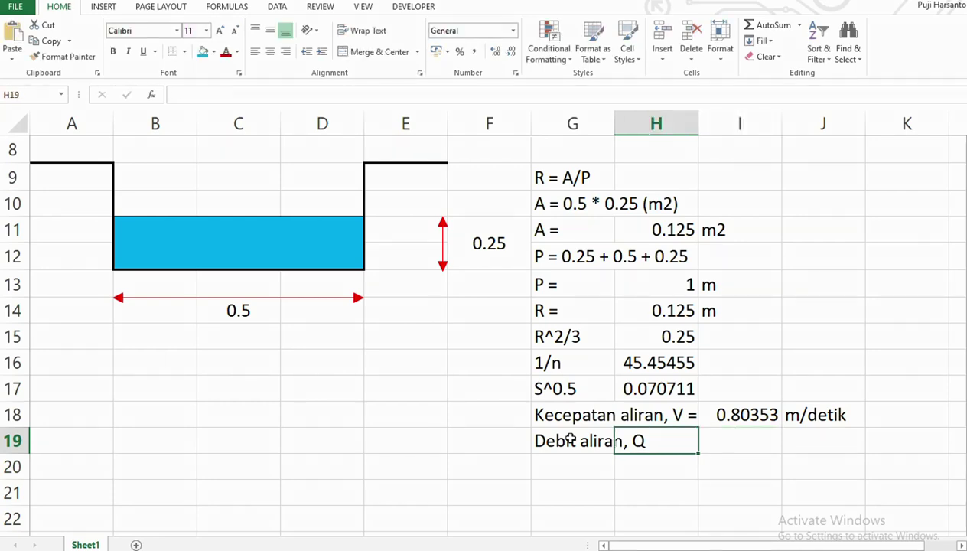
key("Down")
key("Left")
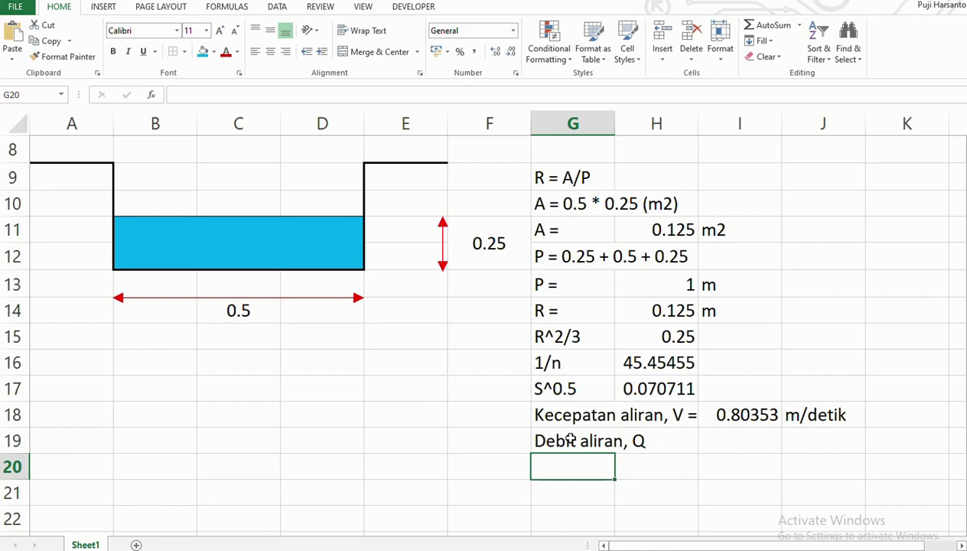
Enter the label 'Q =A * V' in G20.
type("Q =")
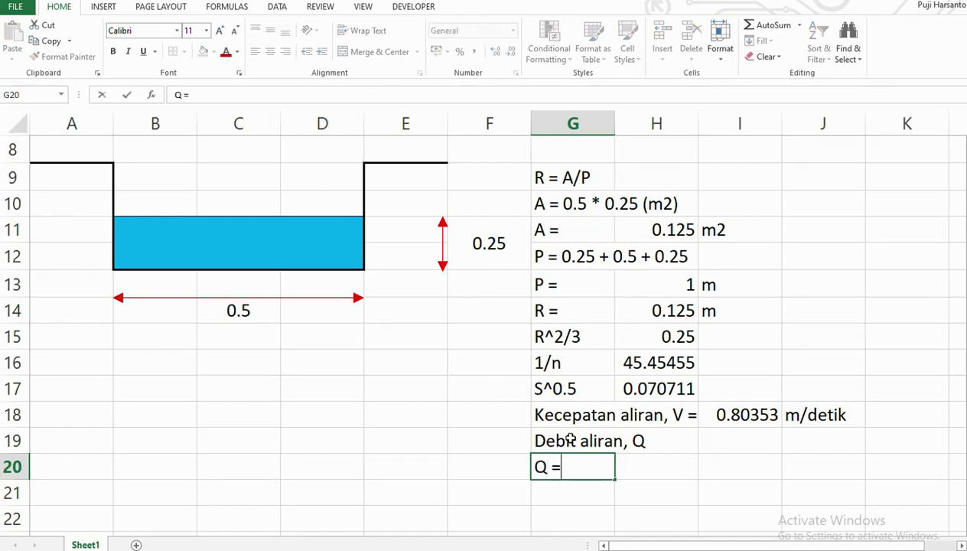
type("A")
type(" *")
type(" V")
key("Return")
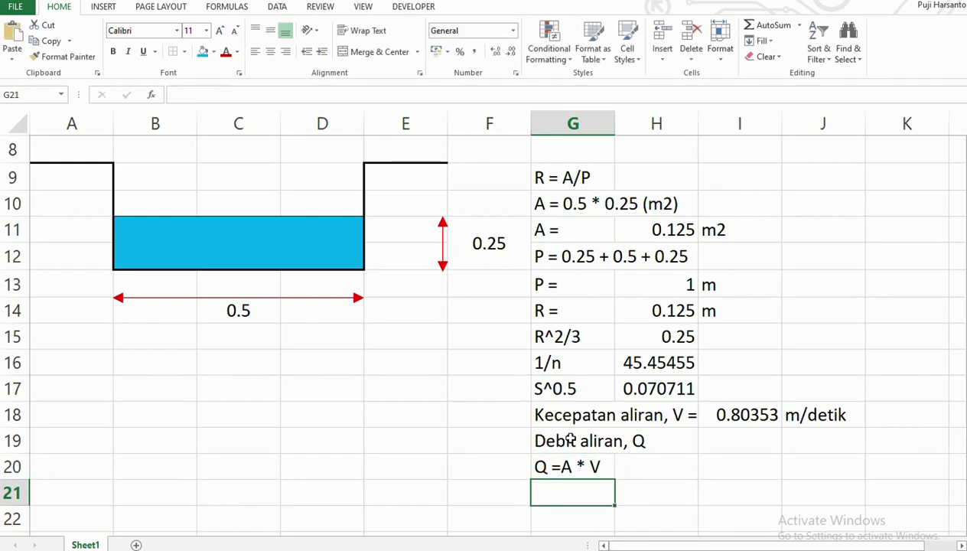
key("Right")
key("Up")
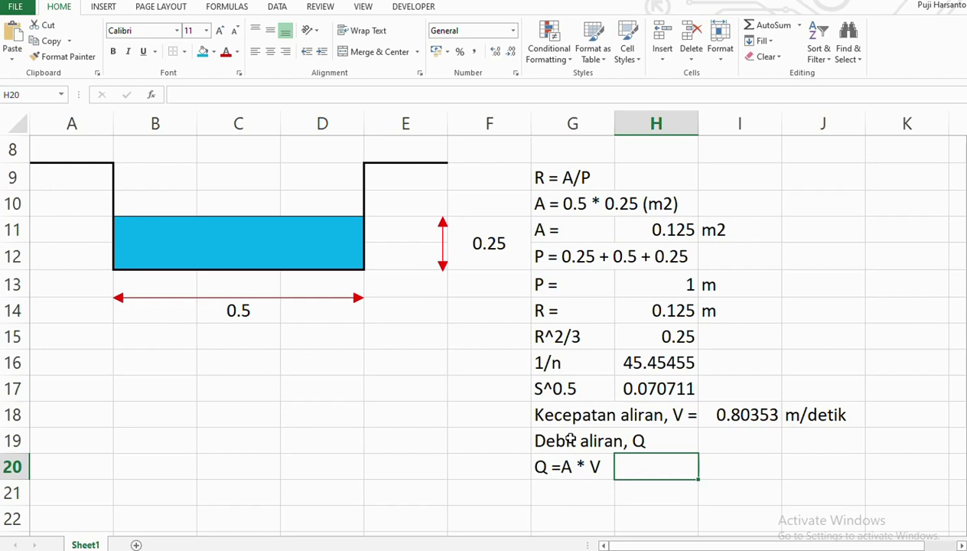
key("Right")
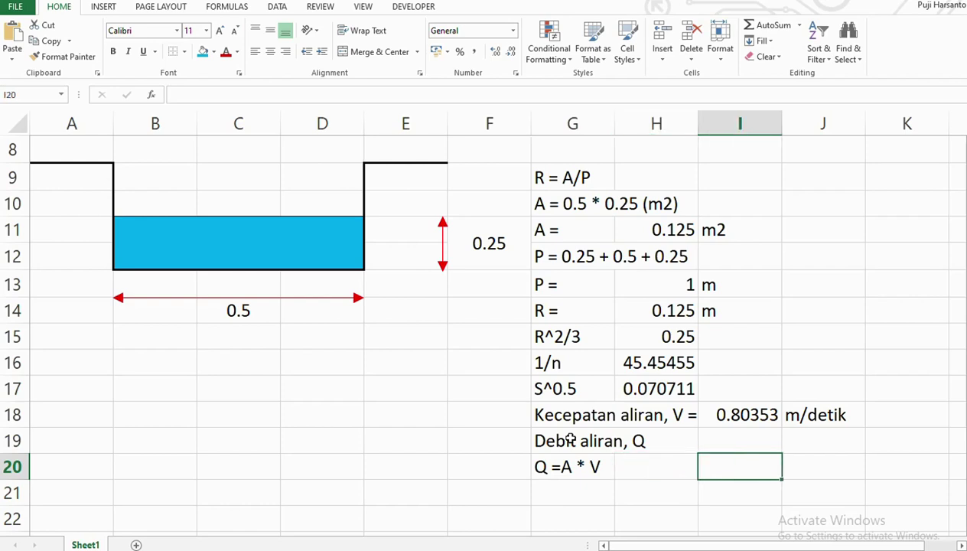
Compute discharge in I20 as =H11*I18 (0.100441) with the unit m3/detik beside it.
type("=")
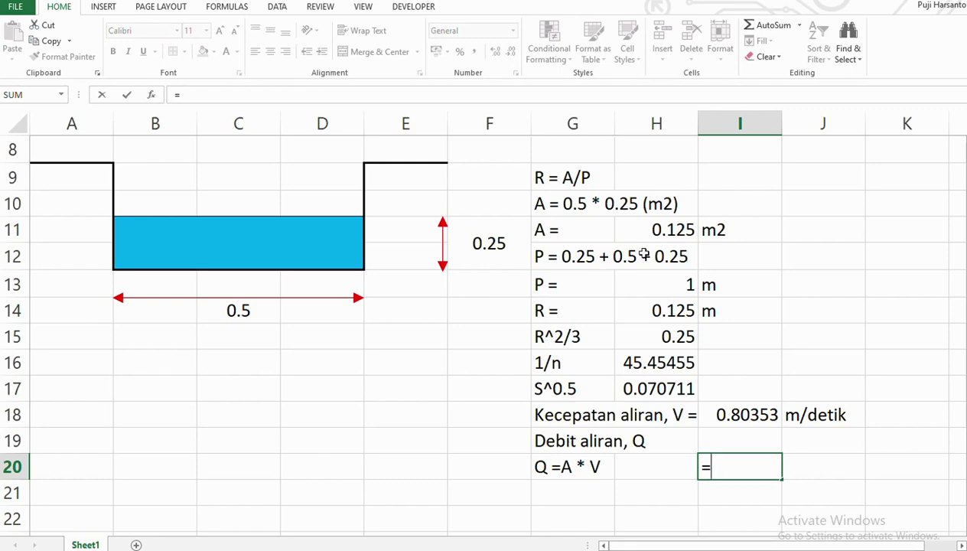
left_click(667, 231)
type("*")
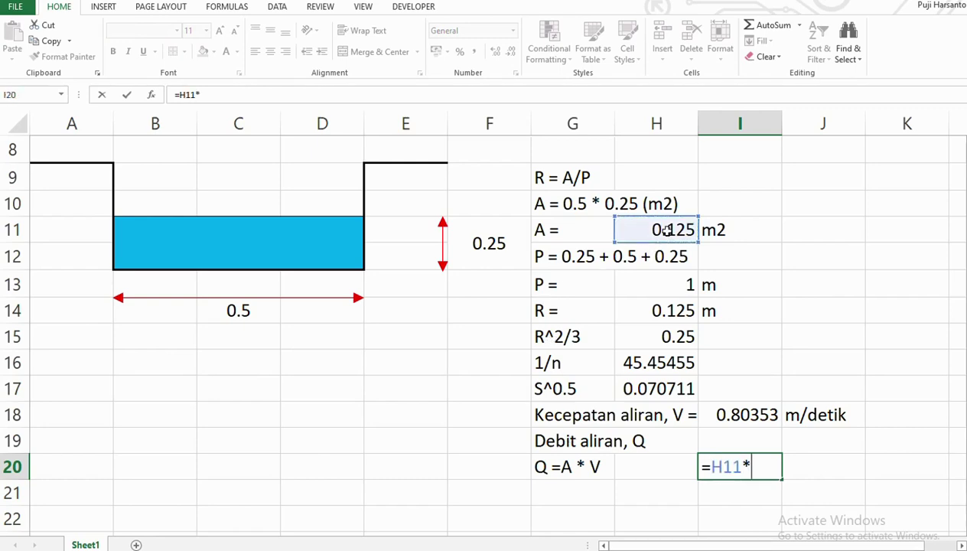
left_click(742, 413)
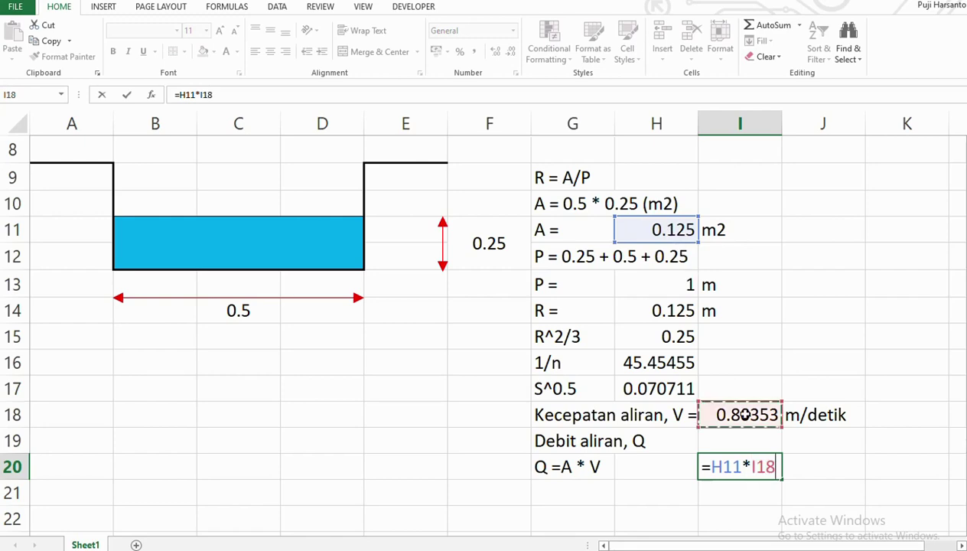
key("Return")
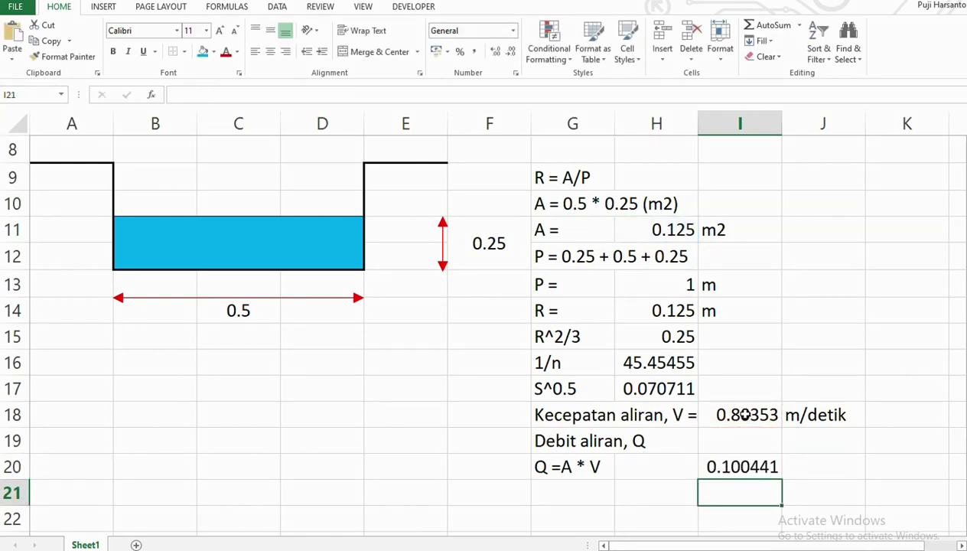
key("Right")
key("Up")
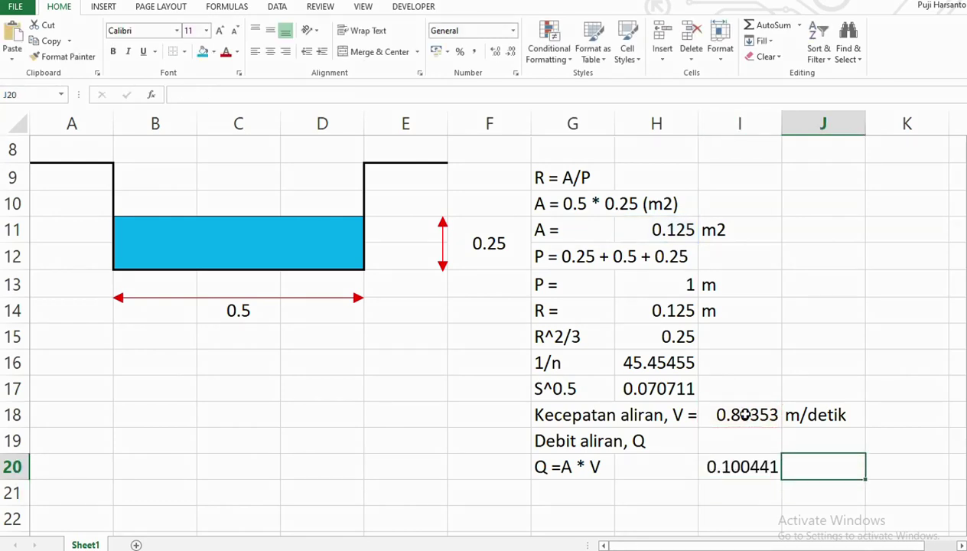
type("m3/d")
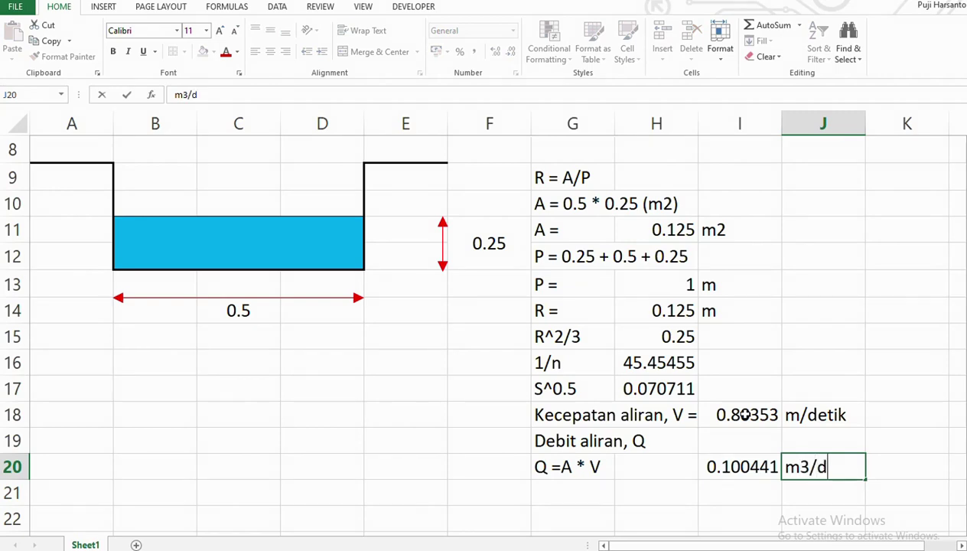
type("etik")
key("Return")
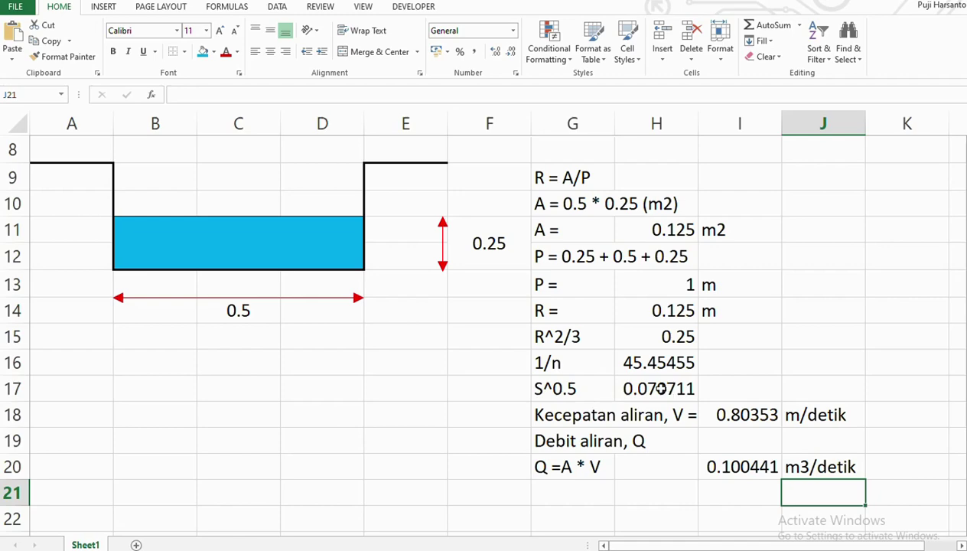
Fill the velocity cell I18 (0.80353) and discharge cell I20 (0.100441) with blue.
scroll(661, 388, "up", 2)
scroll(661, 388, "up", 1)
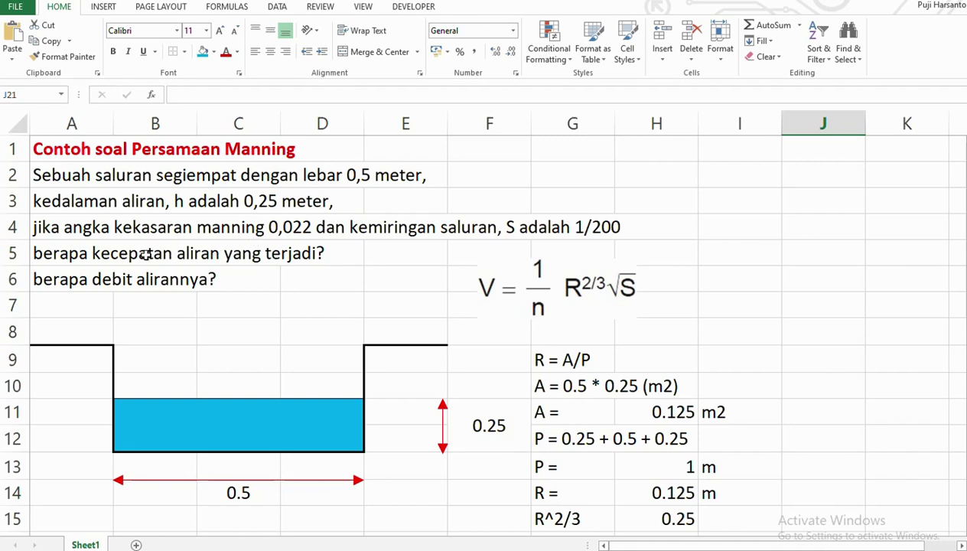
scroll(777, 377, "down", 1)
scroll(777, 376, "down", 2)
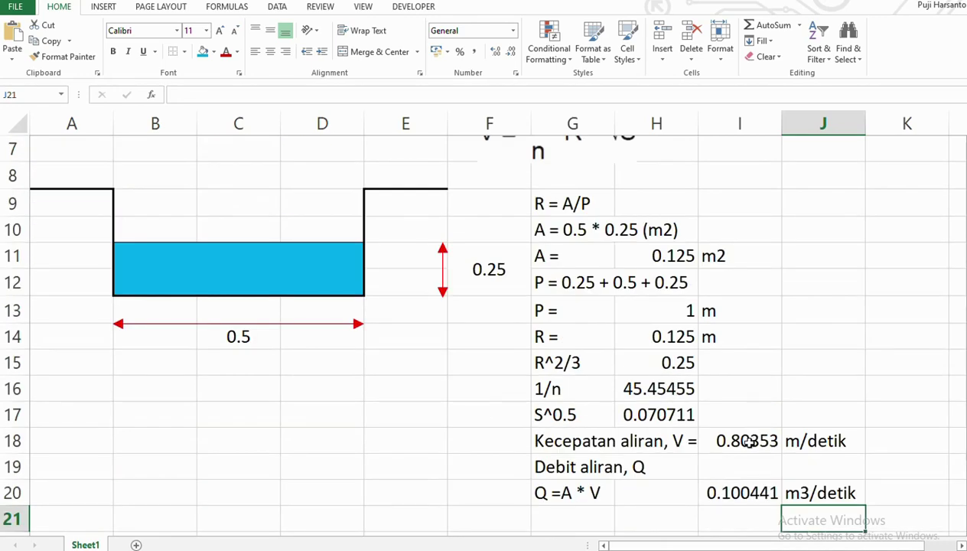
left_click(740, 440)
left_click(202, 52)
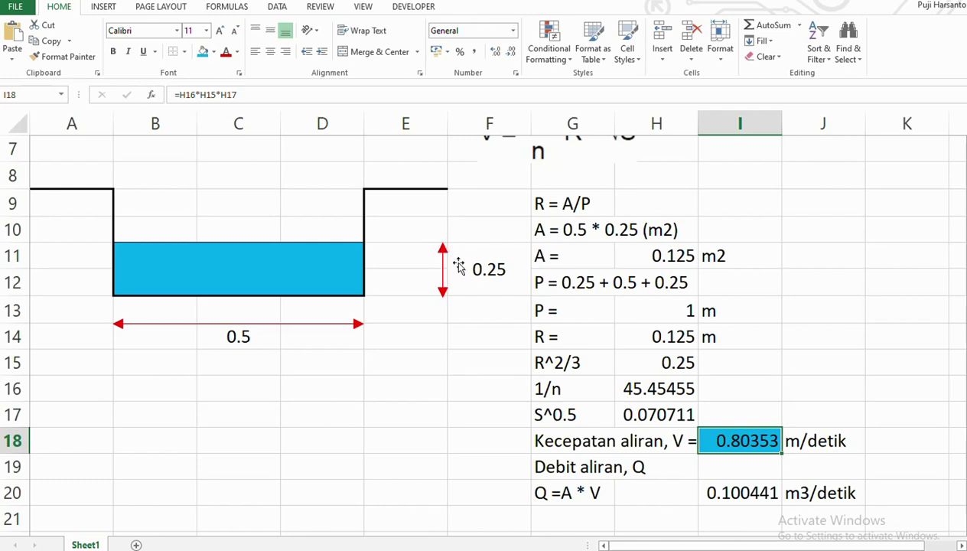
left_click(746, 494)
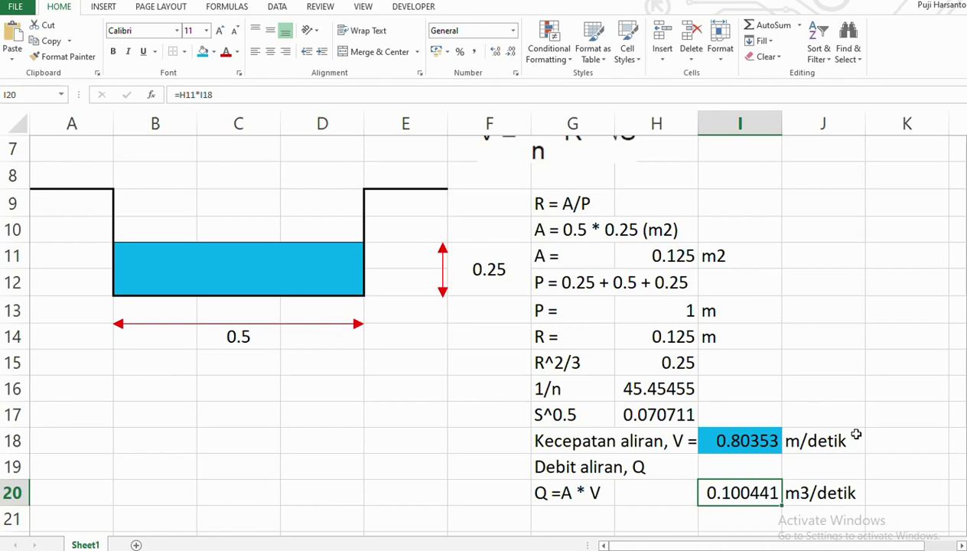
left_click(202, 52)
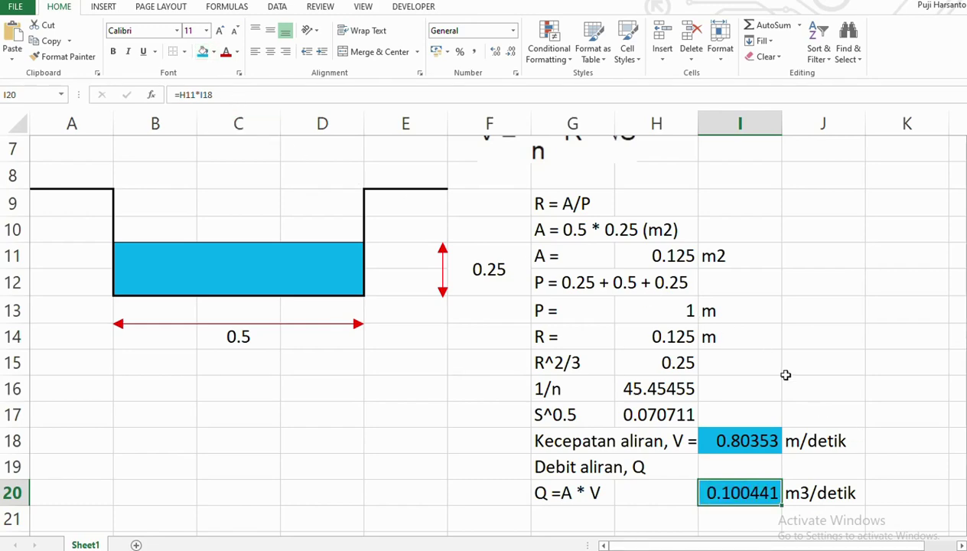
scroll(528, 352, "up", 1)
scroll(529, 352, "up", 1)
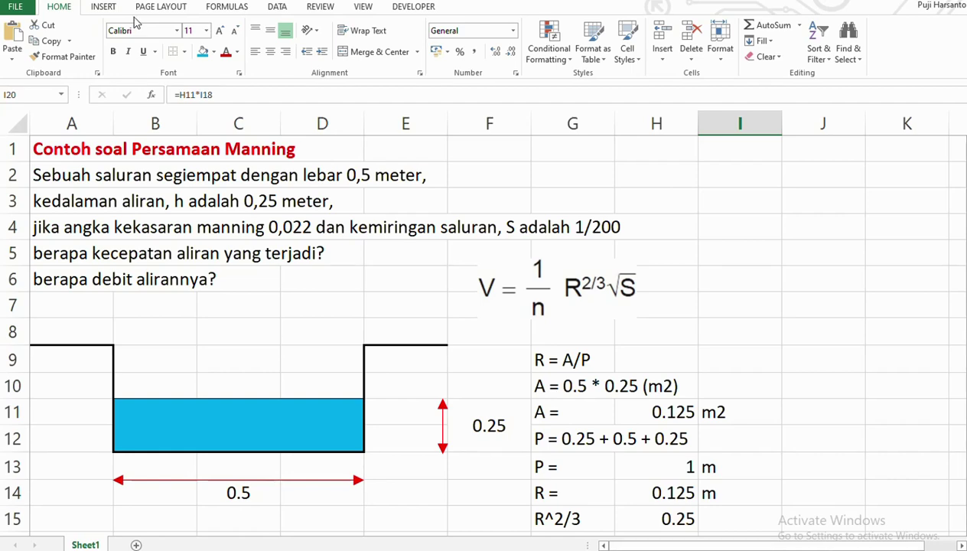
Draw a thick purple line on the channel's left wall and a second line along the bed.
left_click(103, 7)
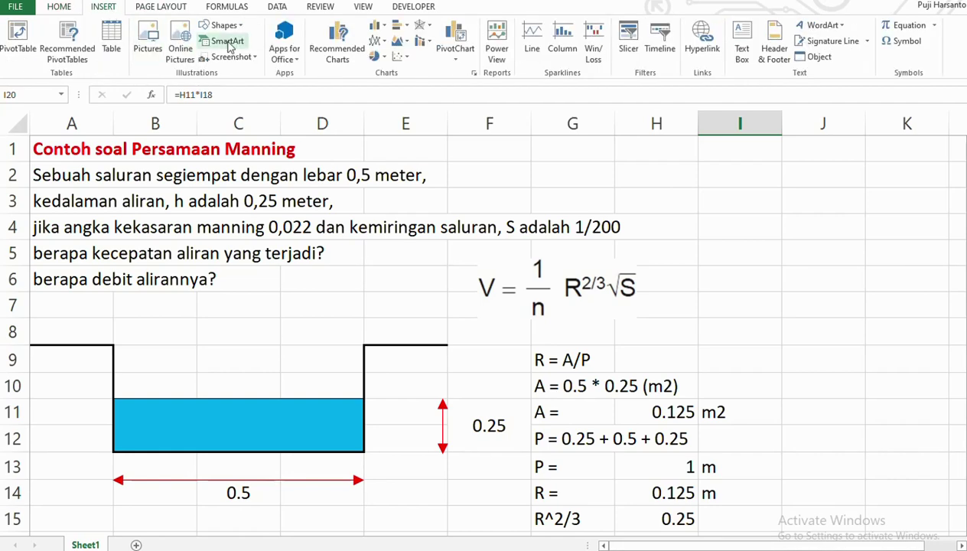
left_click(222, 25)
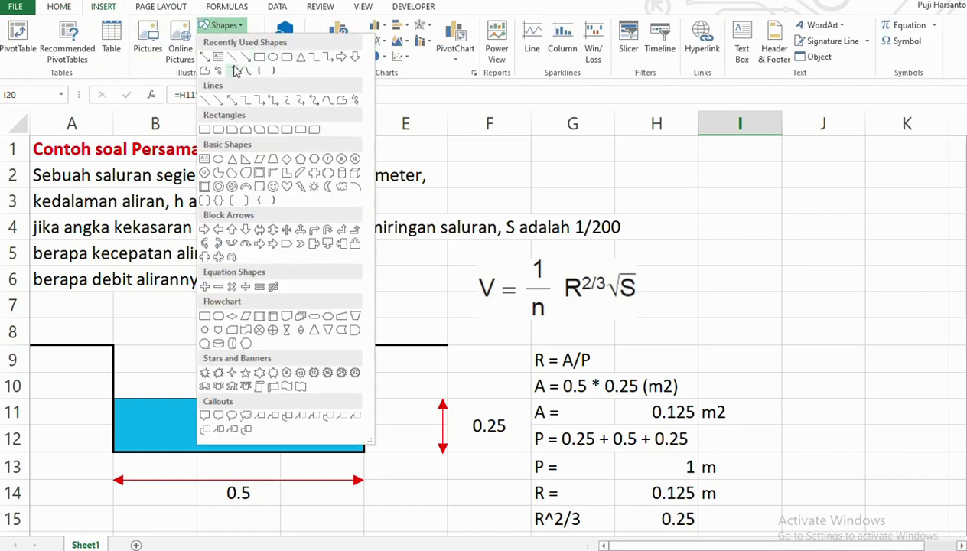
left_click(232, 70)
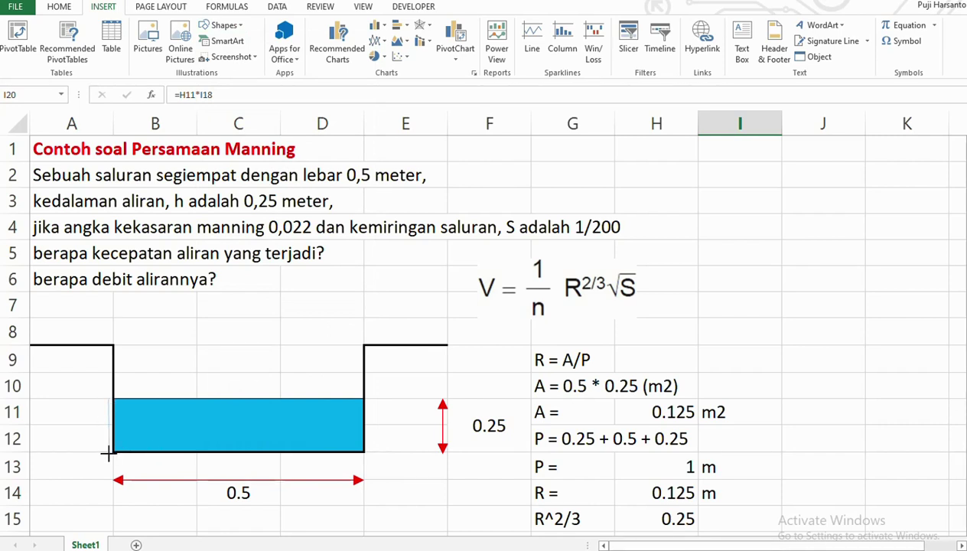
left_click_drag(109, 452, 108, 398)
left_click(486, 41)
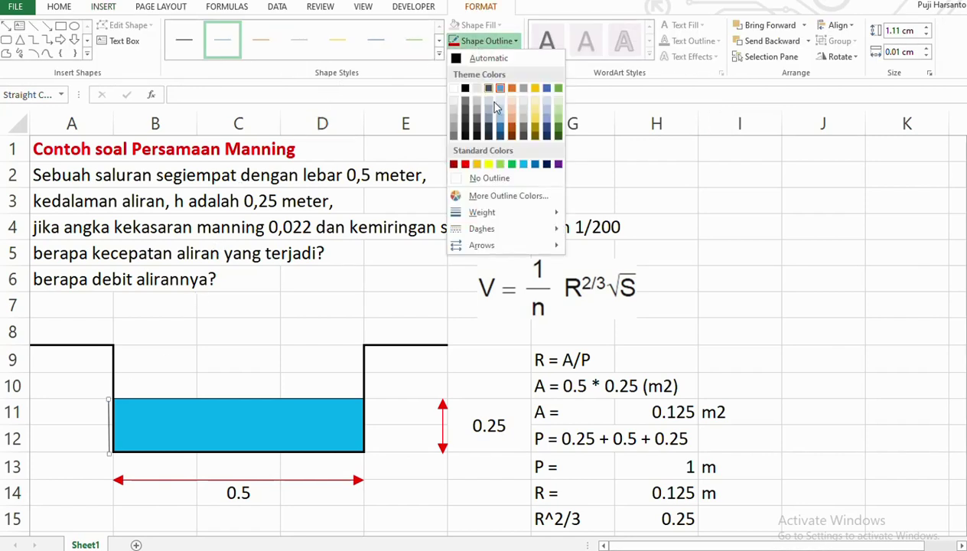
mouse_move(482, 212)
left_click(621, 338)
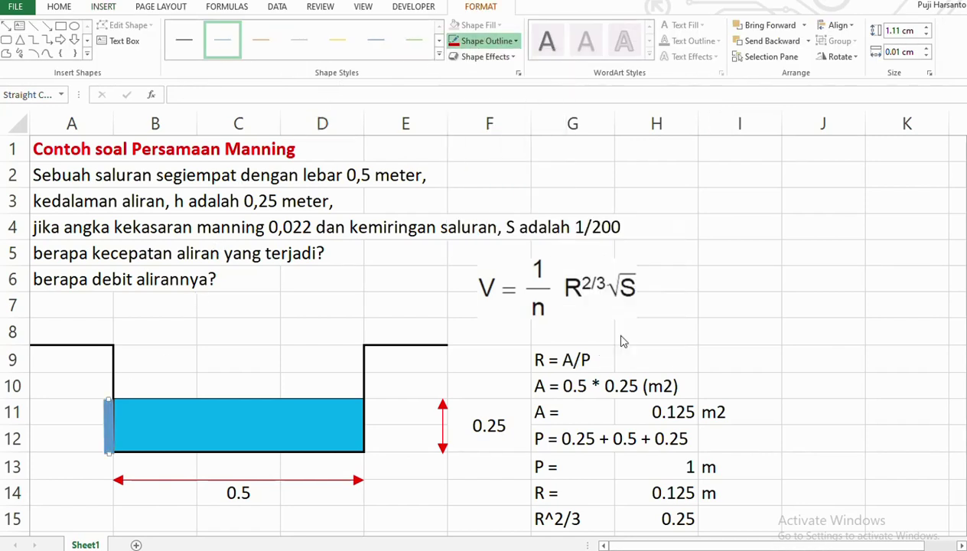
left_click(487, 41)
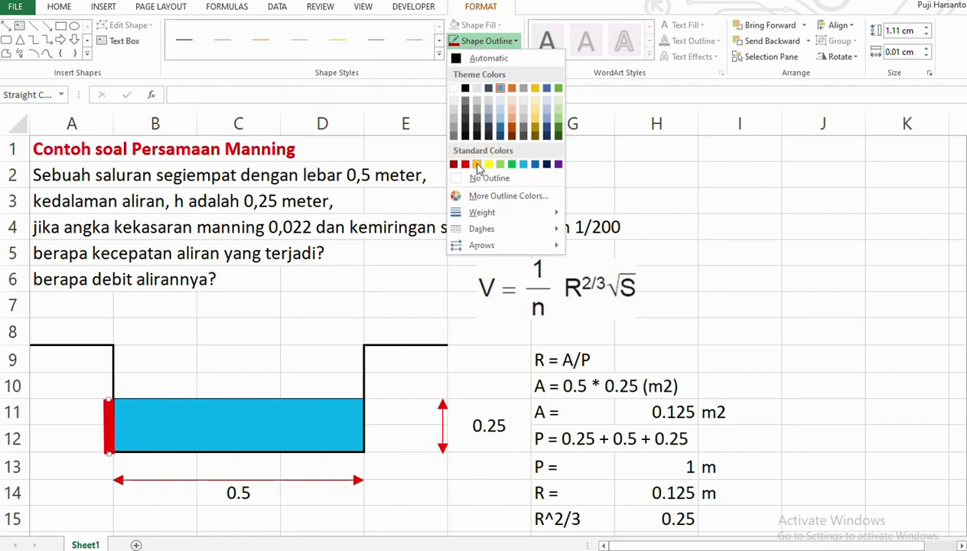
left_click(559, 165)
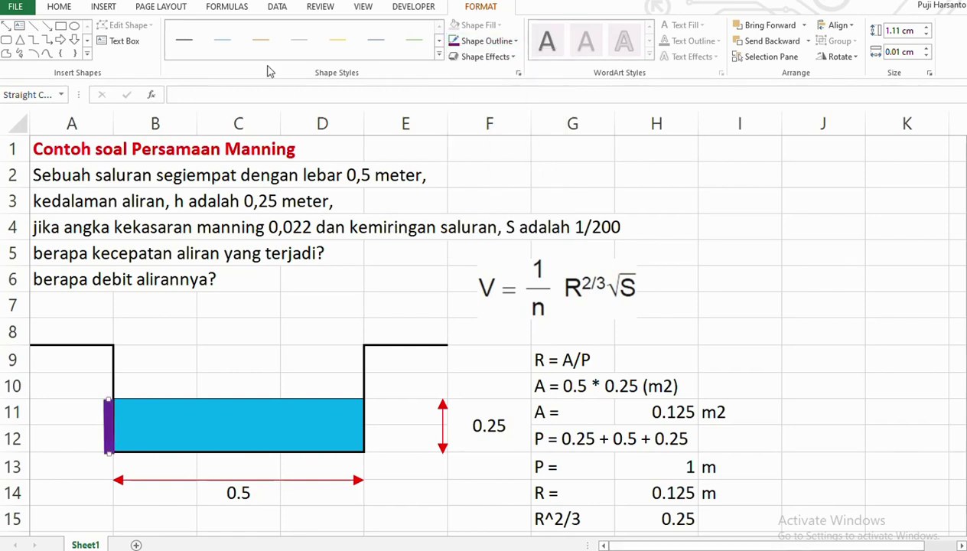
left_click(34, 26)
left_click_drag(108, 453, 365, 452)
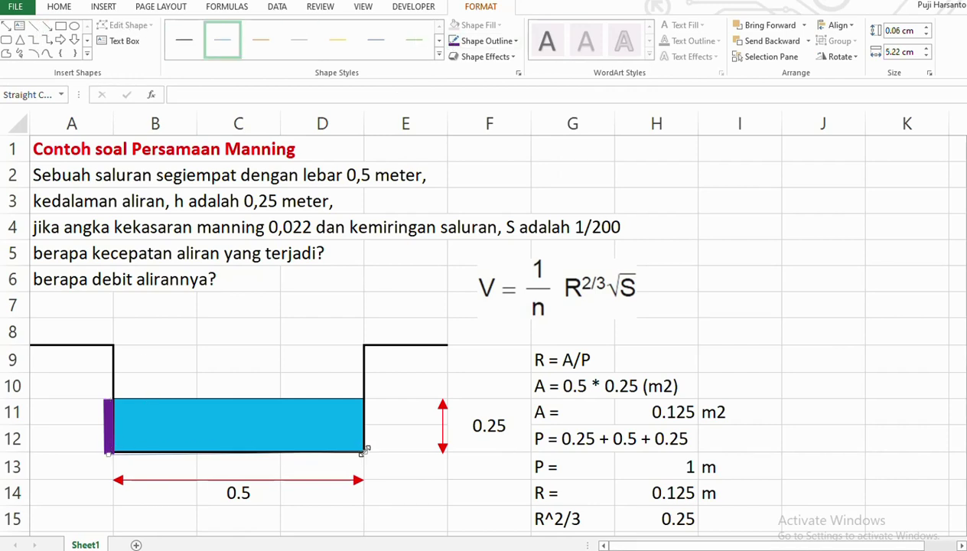
Set both the bottom line and the left-wall line to 3 pt thickness.
left_click(471, 42)
mouse_move(482, 212)
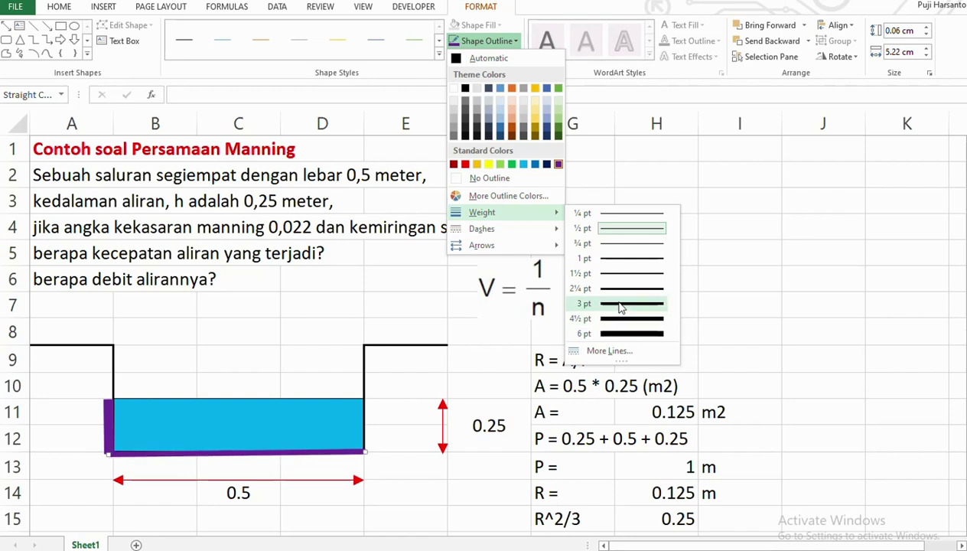
left_click(620, 305)
left_click(108, 419)
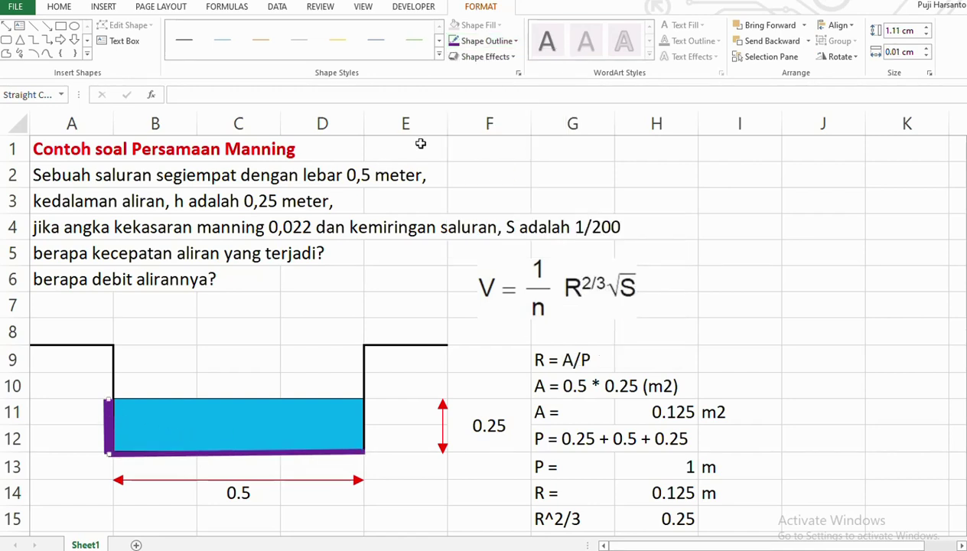
left_click(482, 45)
mouse_move(482, 211)
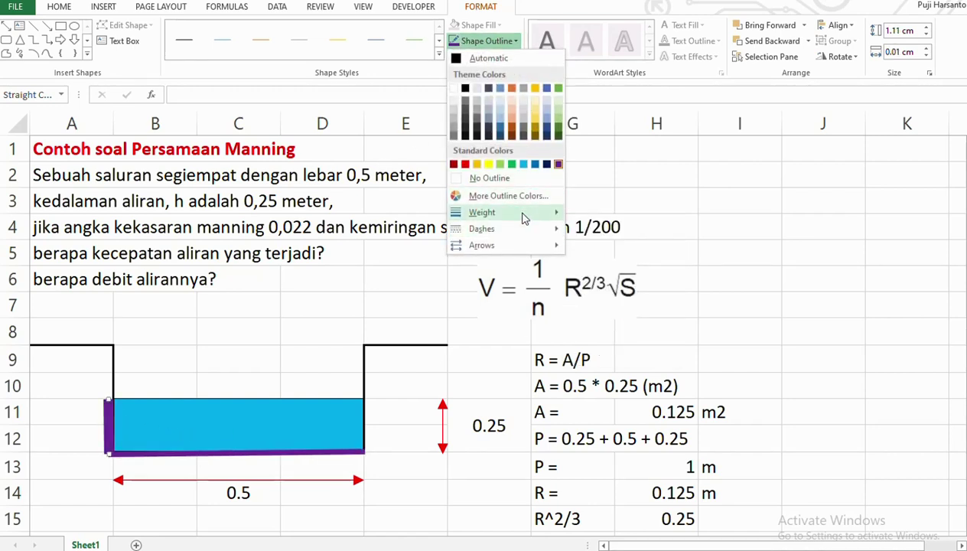
left_click(615, 304)
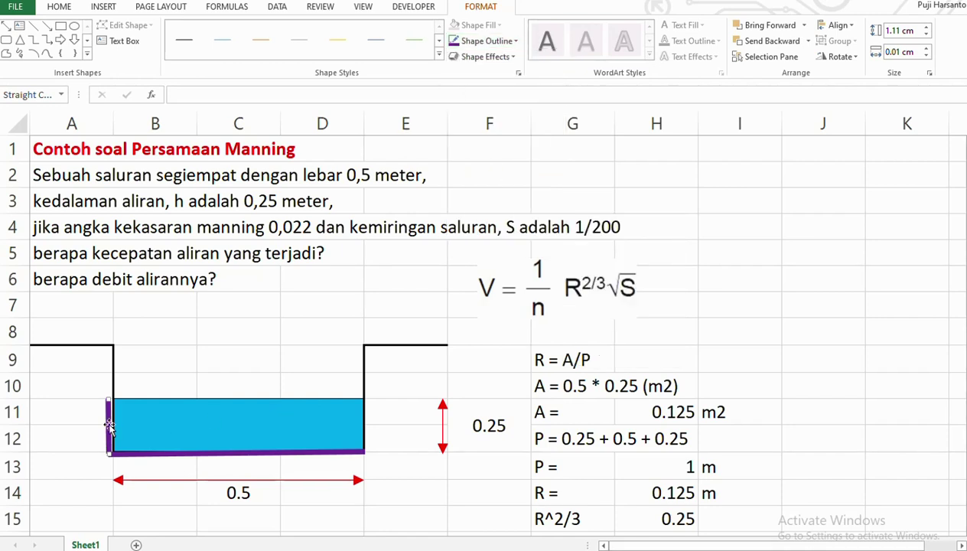
Nudge the left-wall line into place and copy it onto the channel's right wall.
key("Right")
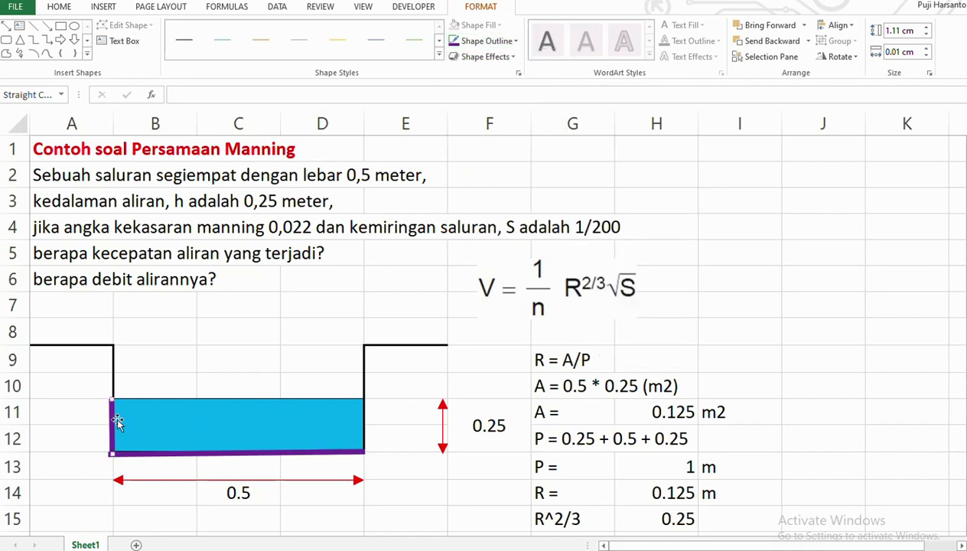
left_click_drag(115, 421, 200, 424)
left_click_drag(266, 428, 364, 425)
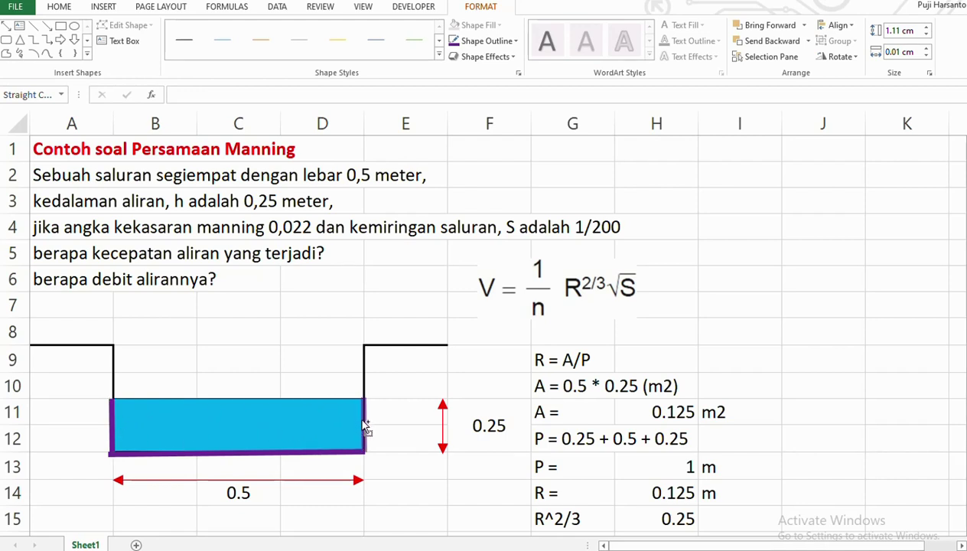
left_click(147, 454)
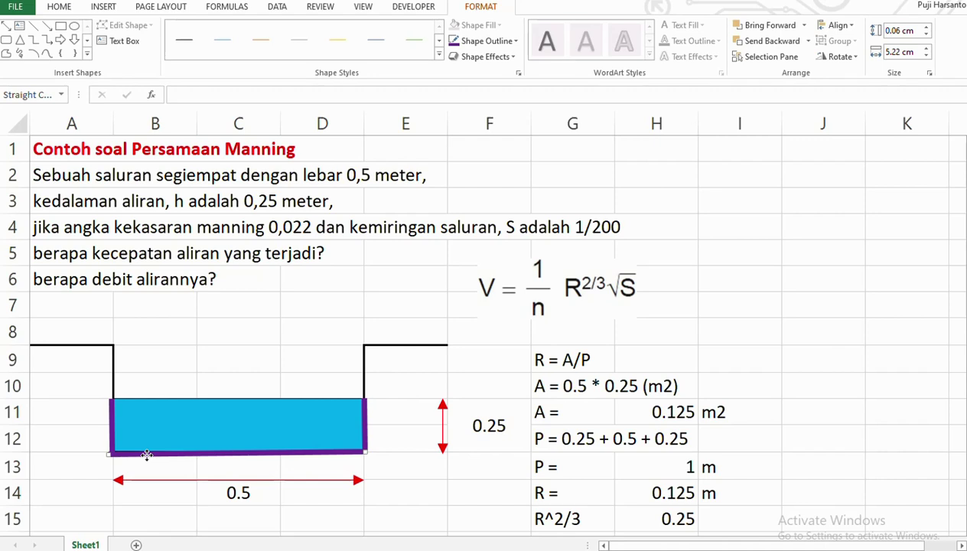
left_click(740, 280)
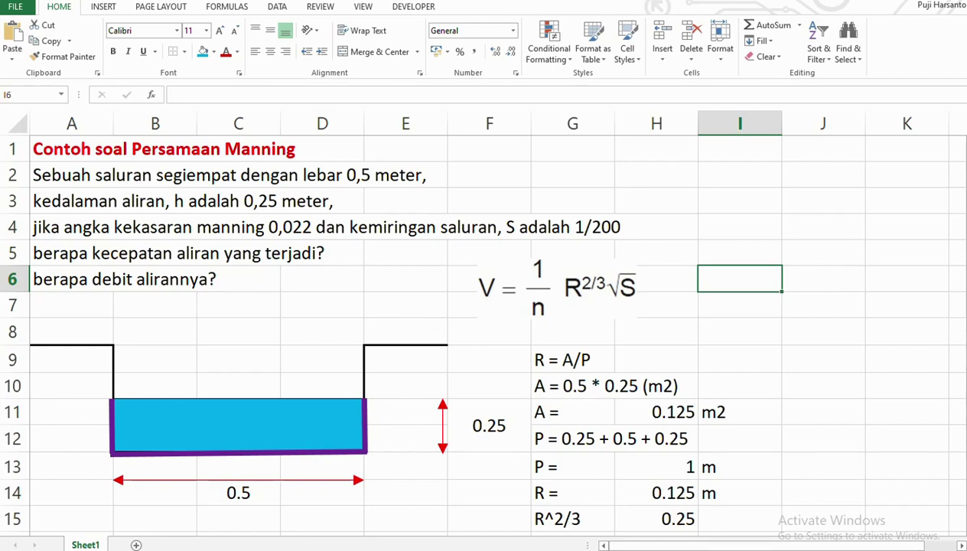
left_click(804, 502)
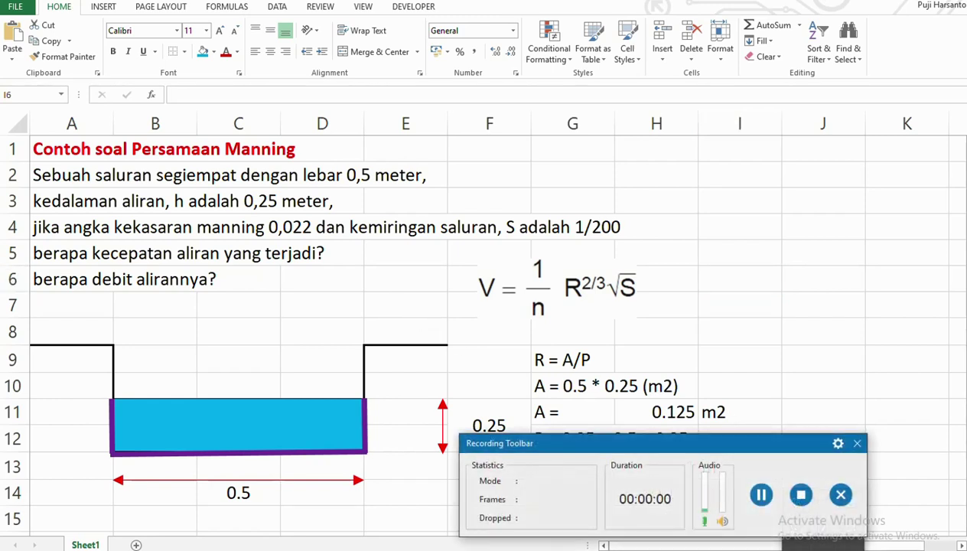